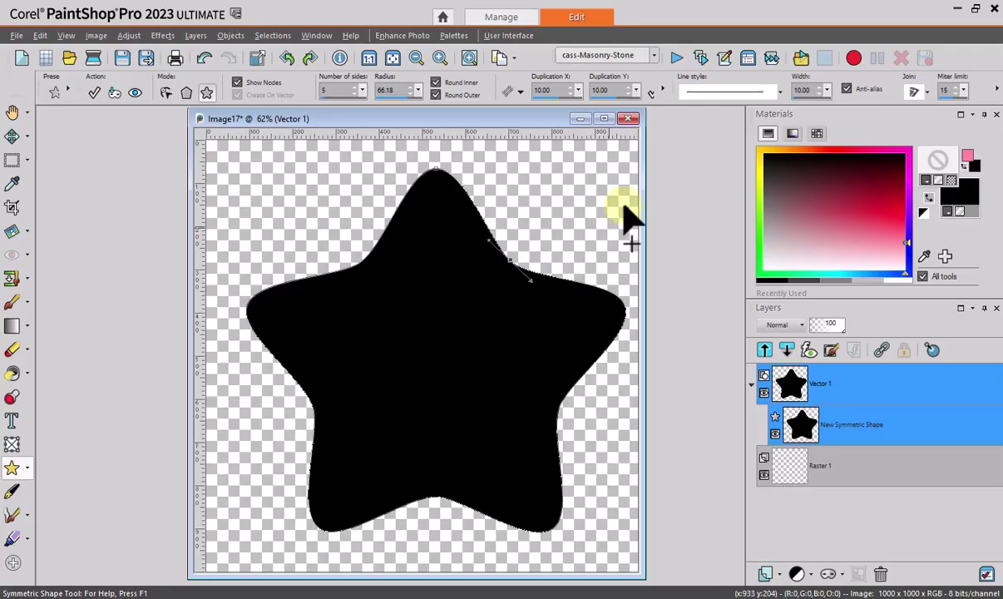
Step: Run the cass-Masonry-Stone script on the star with medium stones, a neat and clean border, pattern 2 and beige color
left_click(676, 58)
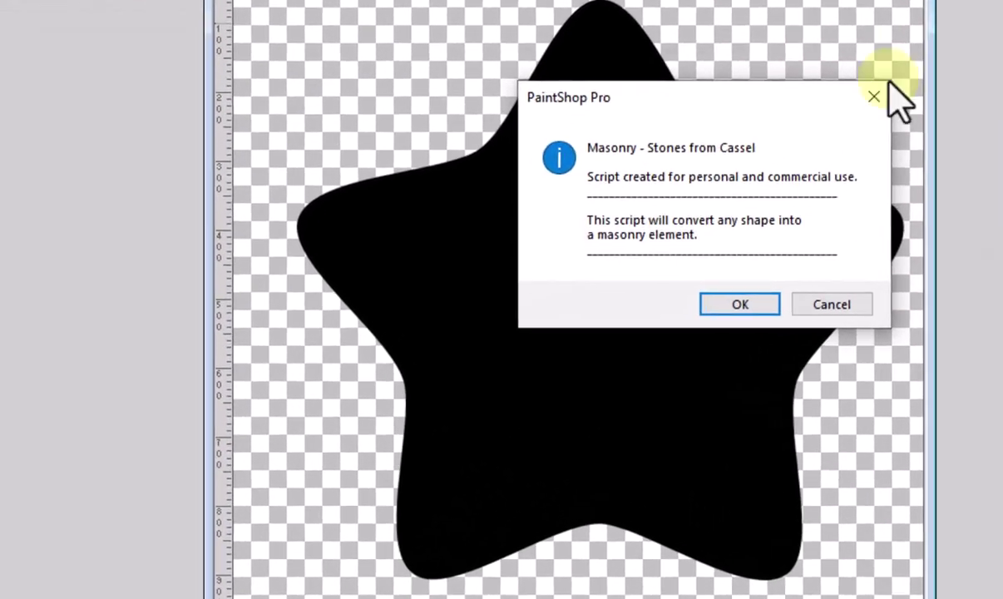
left_click(746, 305)
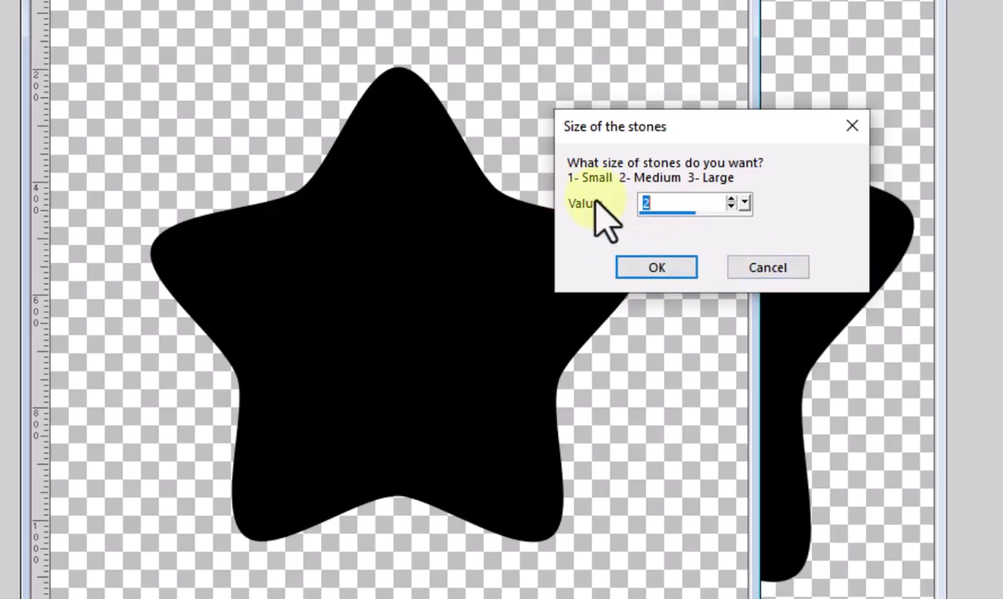
left_click(657, 266)
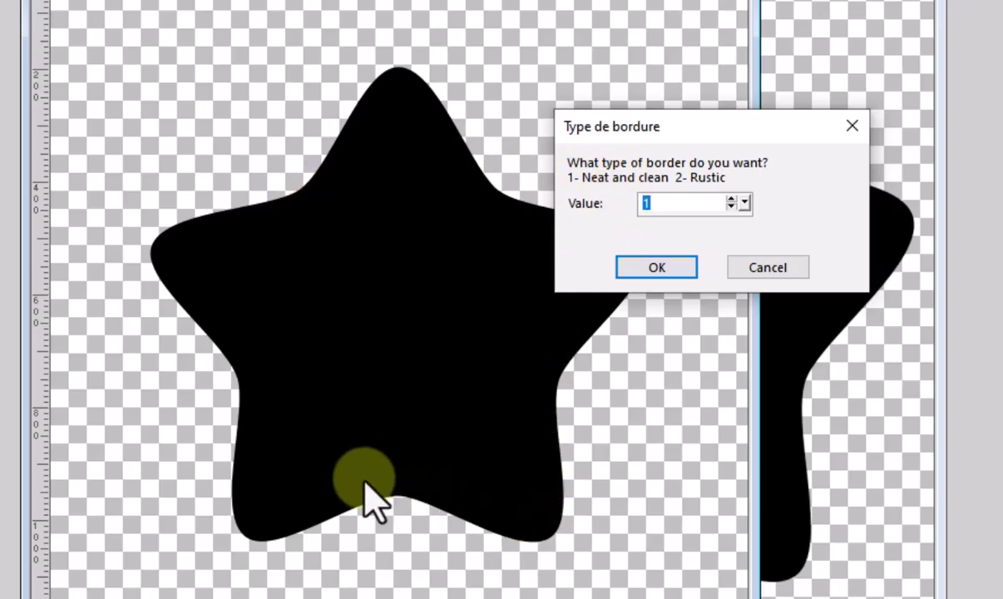
left_click(658, 268)
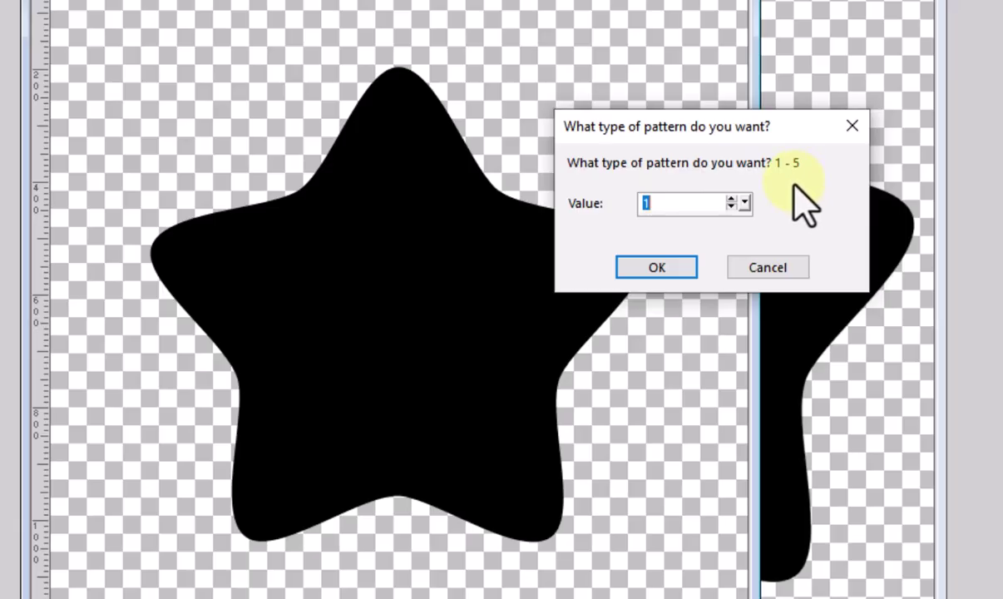
left_click(667, 267)
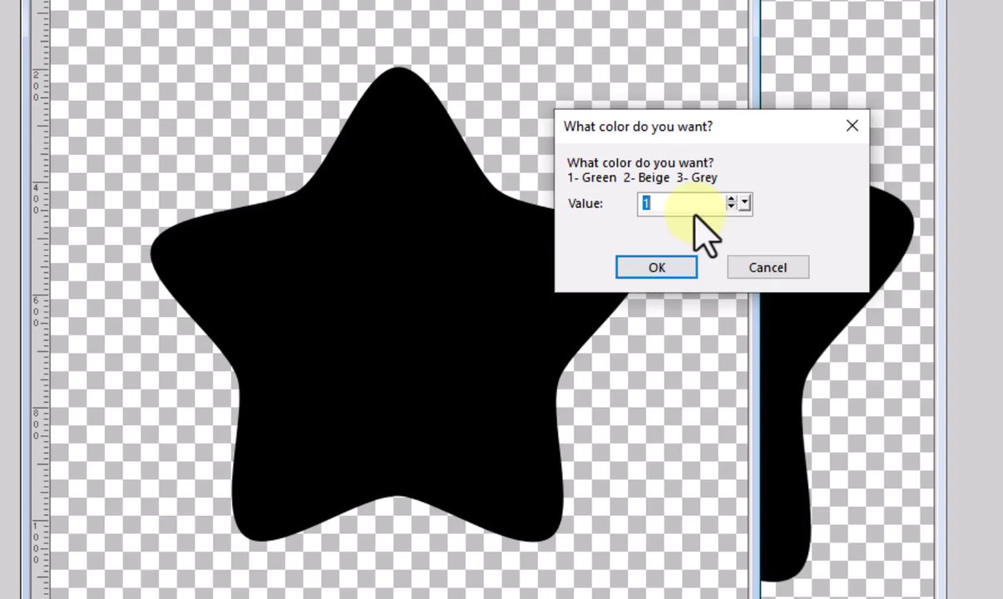
left_click(658, 268)
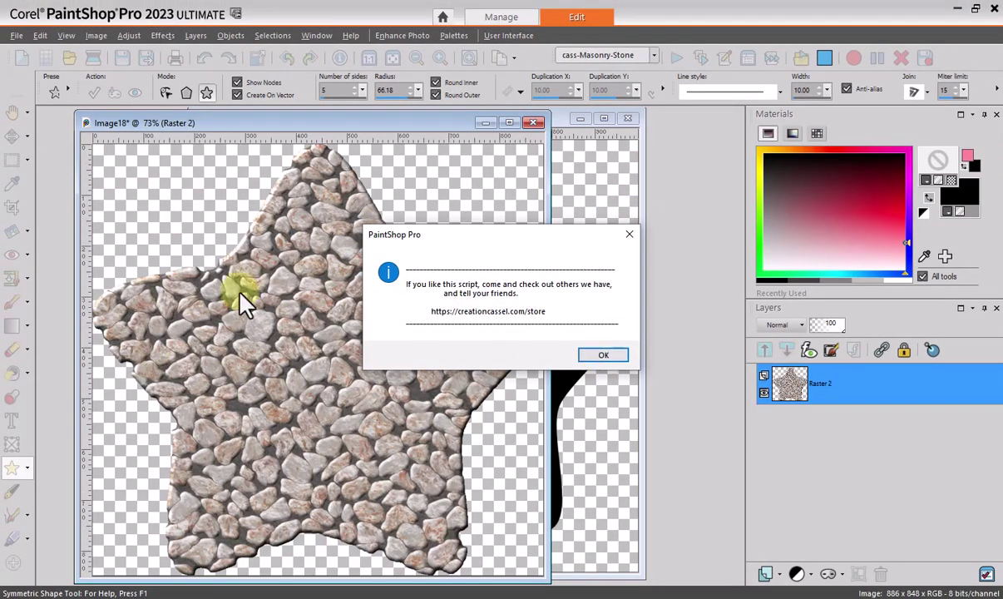
left_click(571, 356)
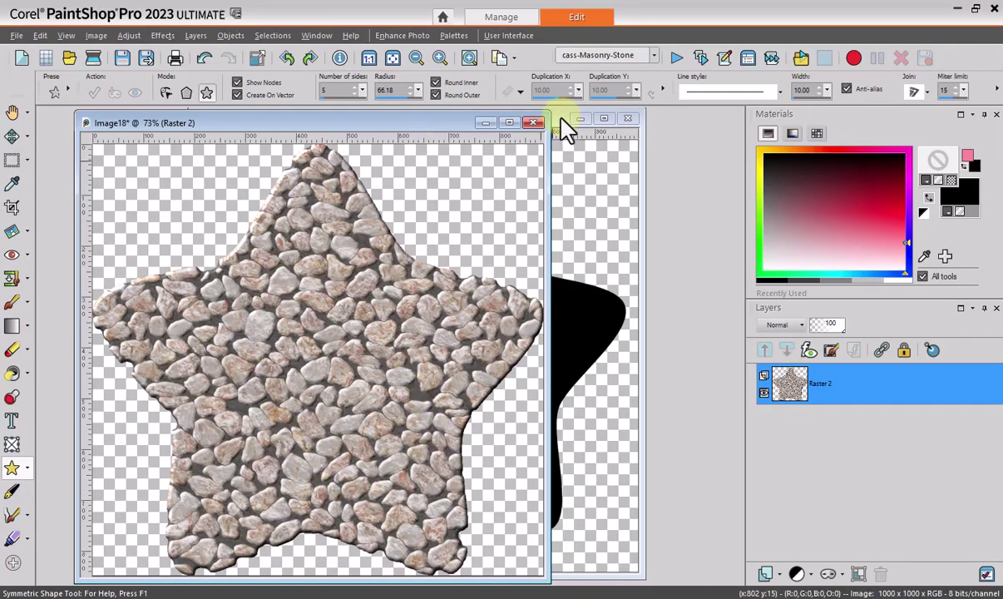
Step: Run the masonry script again on the original black star with medium stones, a rustic border, pattern 2 and beige color
left_click_drag(559, 119, 604, 118)
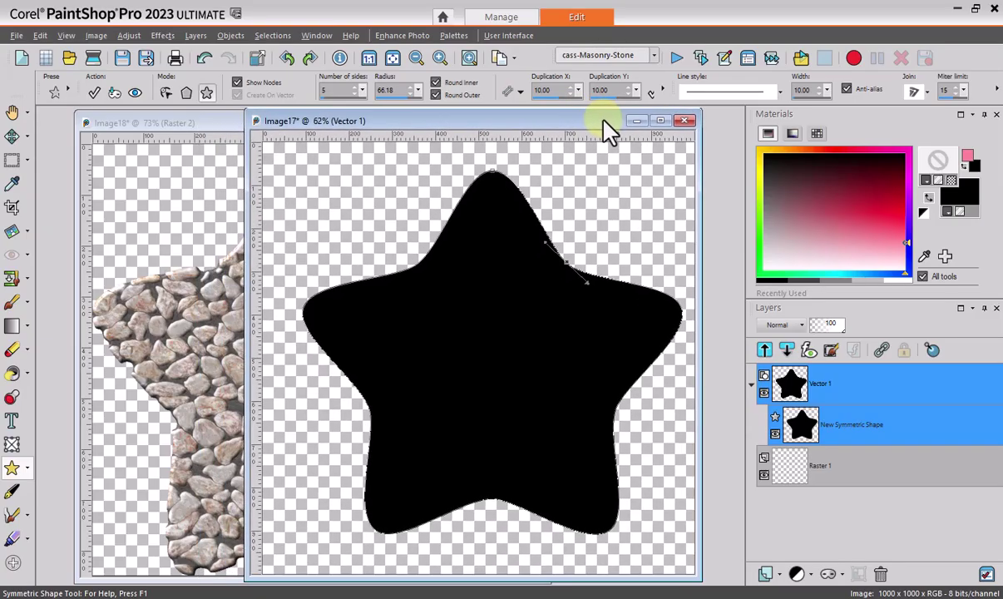
left_click(677, 66)
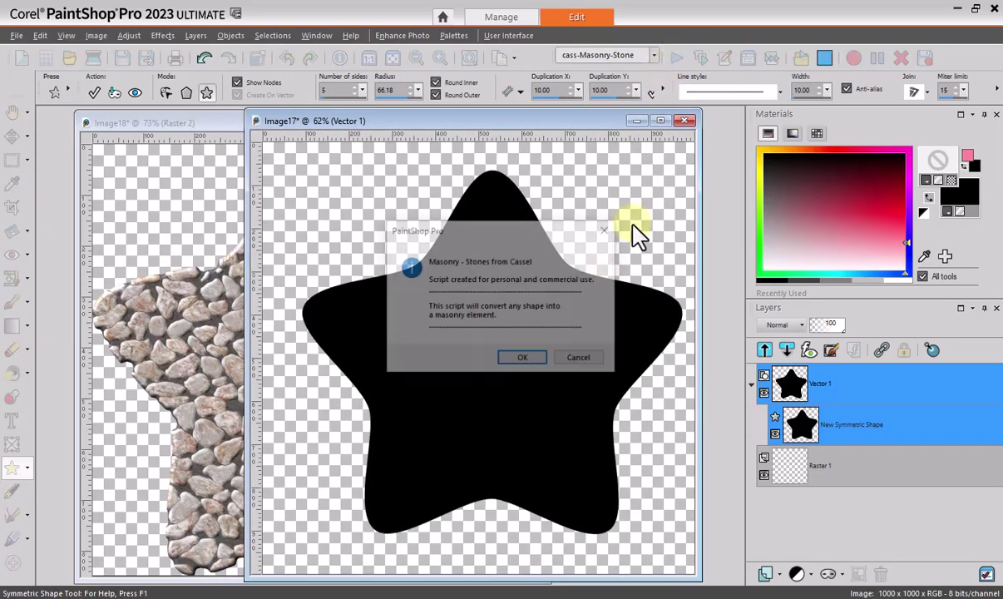
left_click(522, 360)
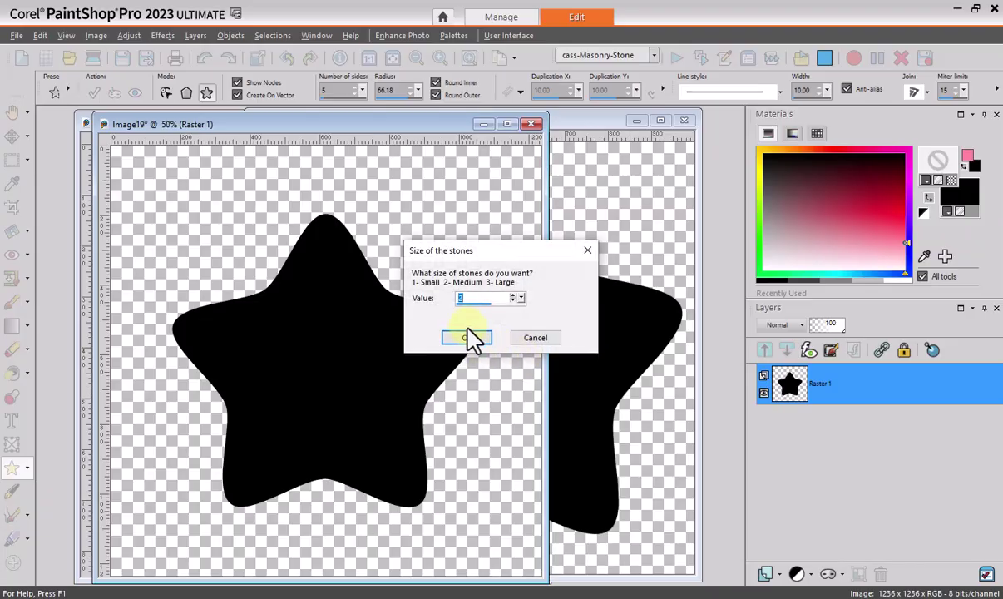
left_click(468, 339)
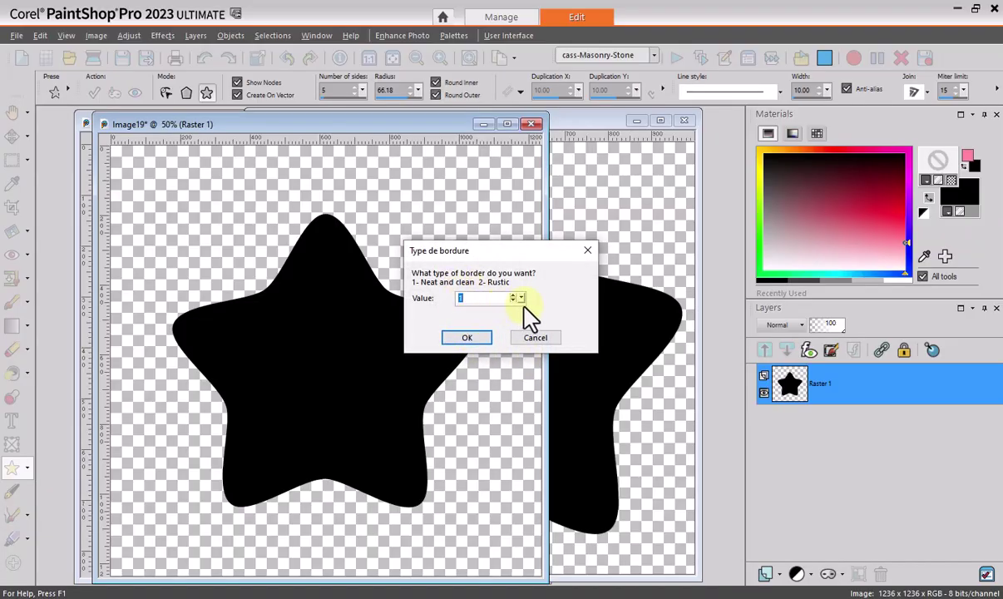
left_click(467, 337)
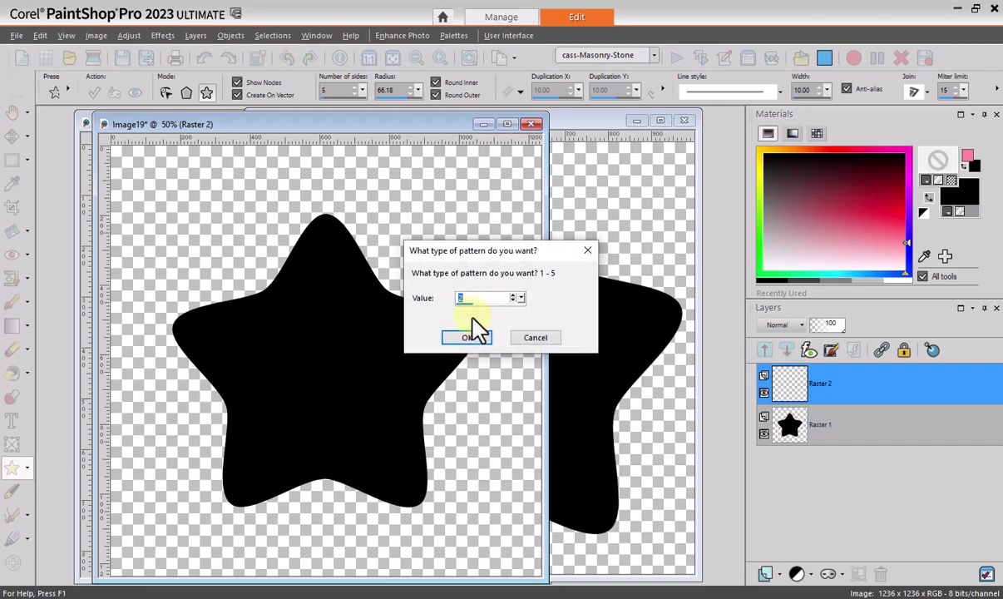
left_click(468, 338)
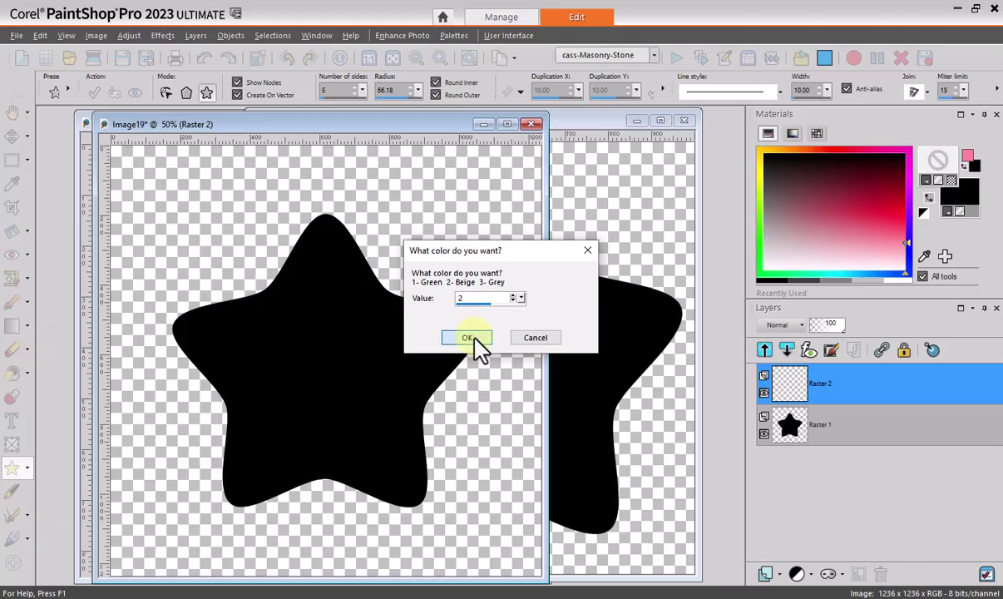
left_click(468, 338)
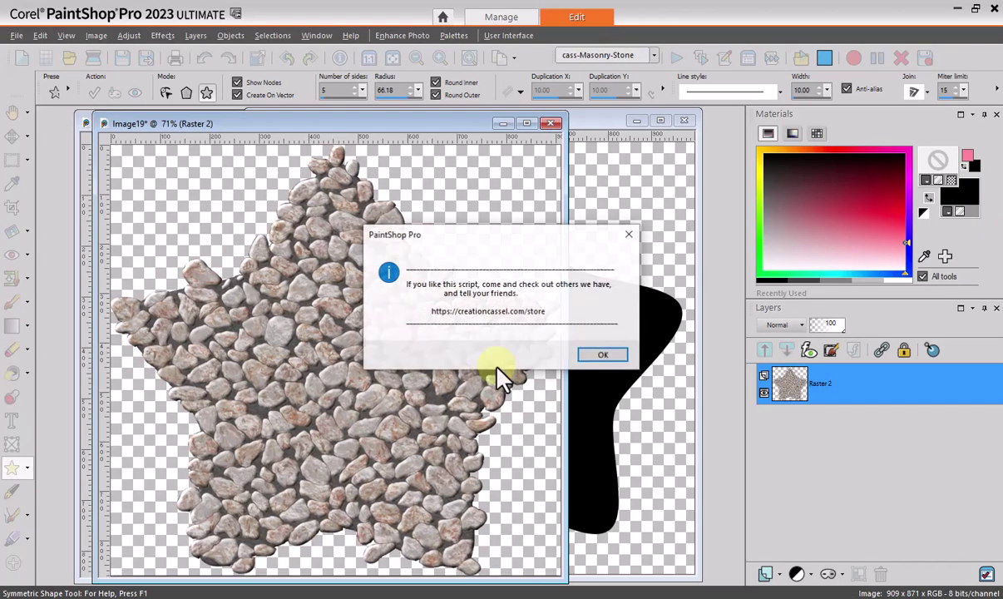
left_click(599, 355)
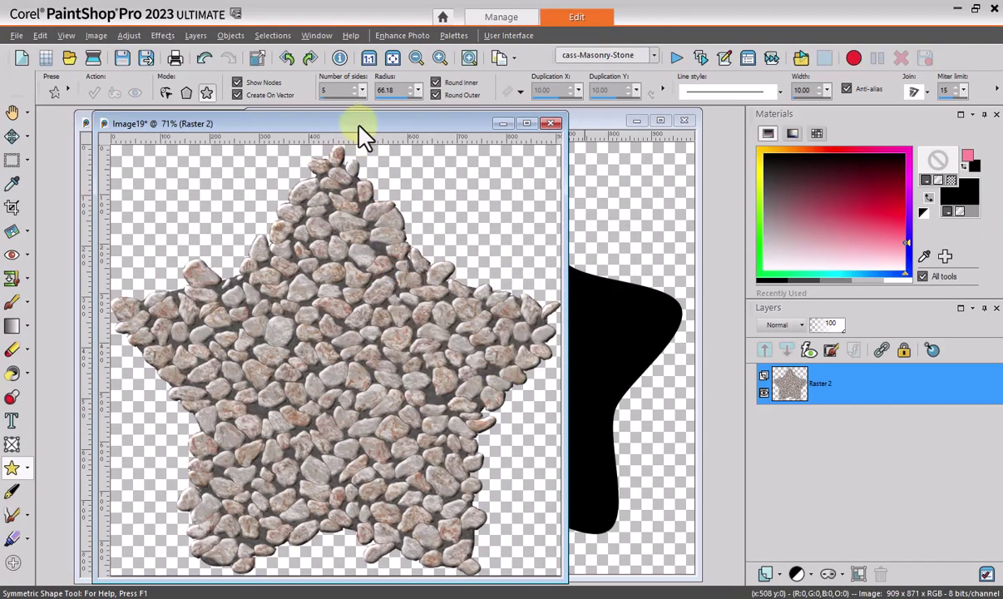
Step: Rearrange the two stone star windows to compare the neat border with the rustic border
left_click_drag(356, 126, 573, 126)
left_click(222, 126)
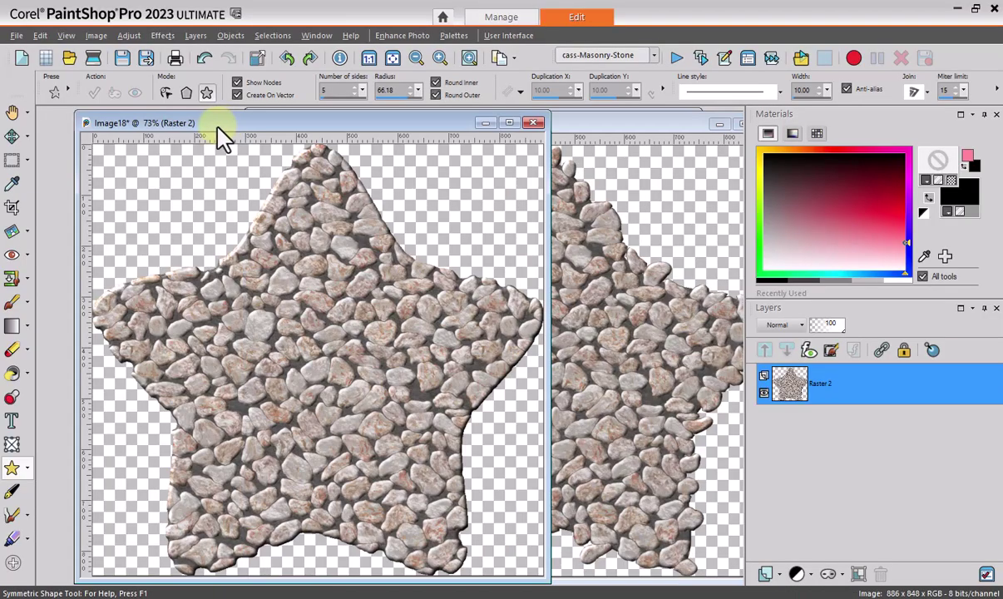
left_click_drag(335, 127, 298, 125)
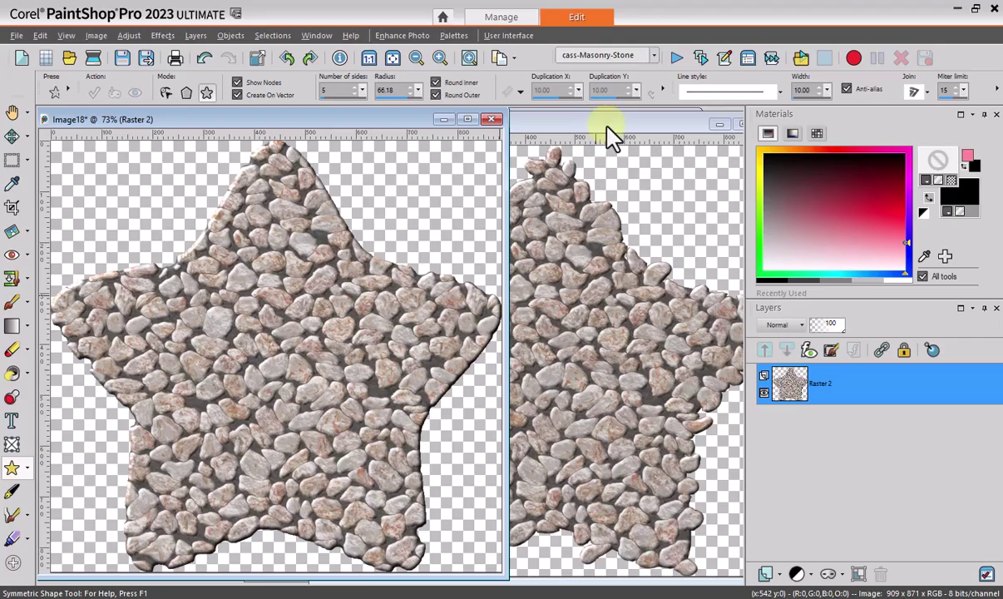
left_click_drag(607, 126, 562, 131)
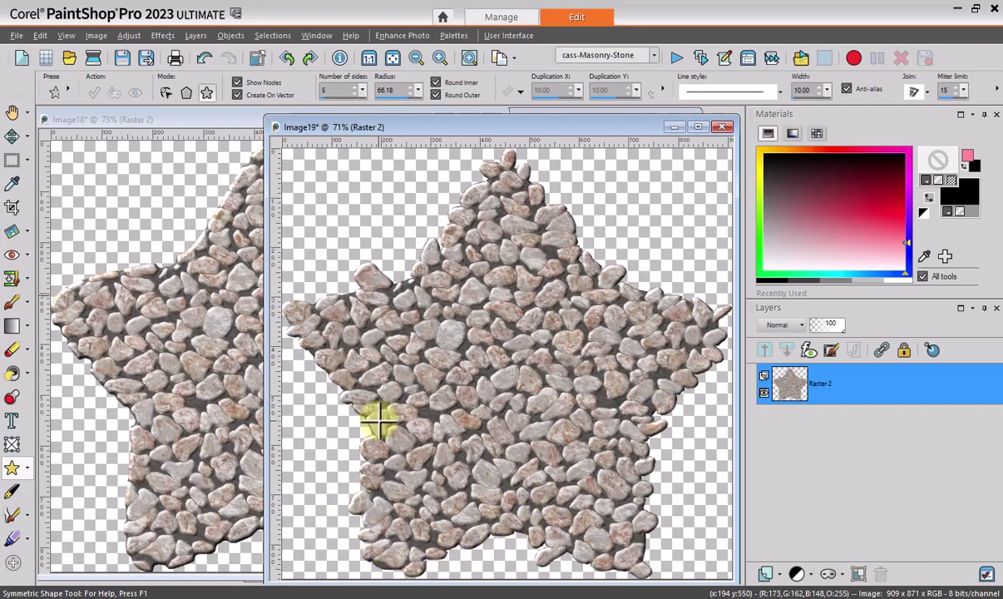
left_click_drag(585, 129, 359, 129)
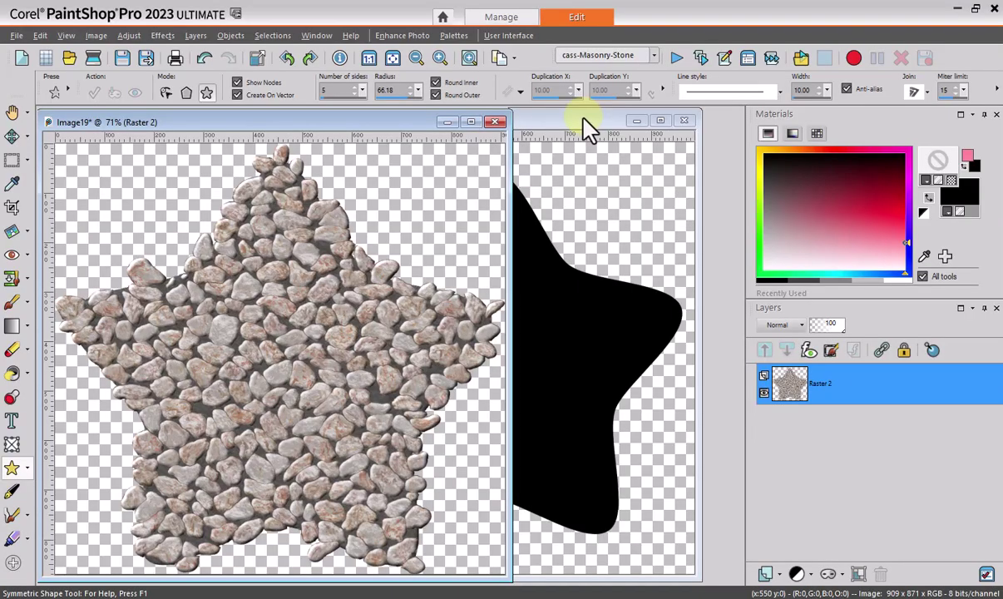
Step: Delete the star shape and its empty vector layer from the original image, leaving only the Raster 1 layer
left_click(589, 129)
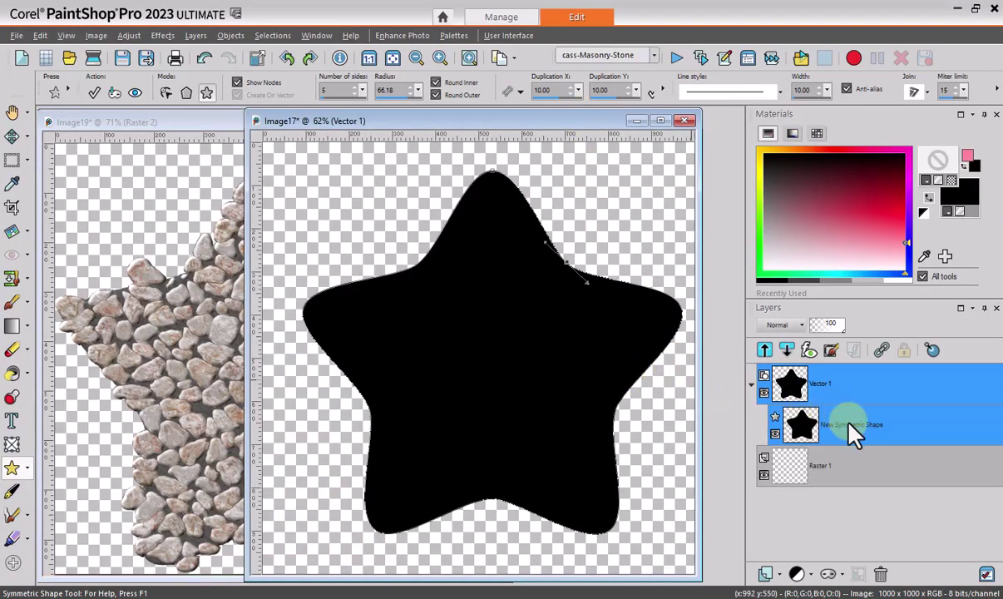
left_click(885, 578)
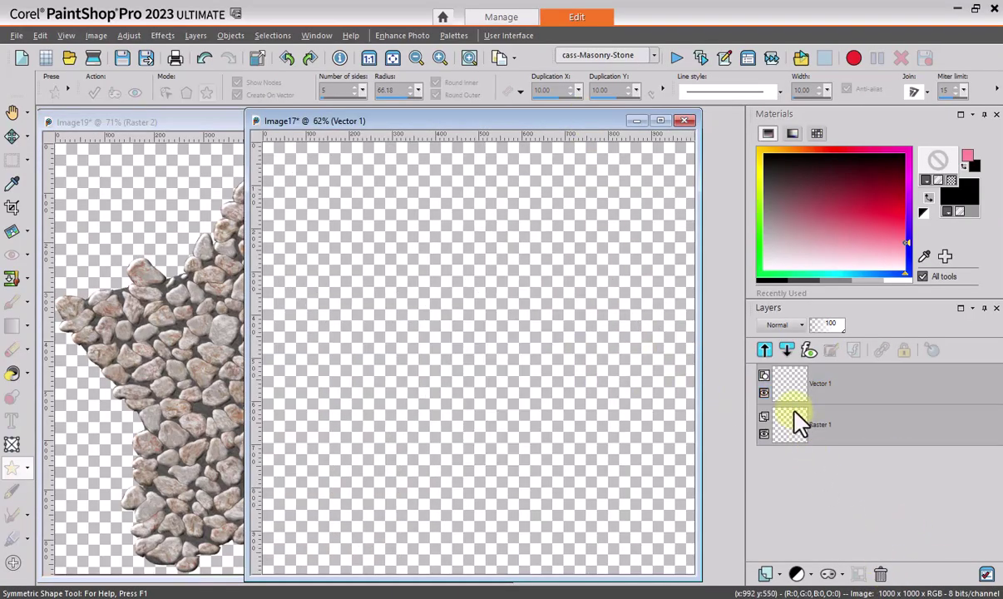
left_click(882, 575)
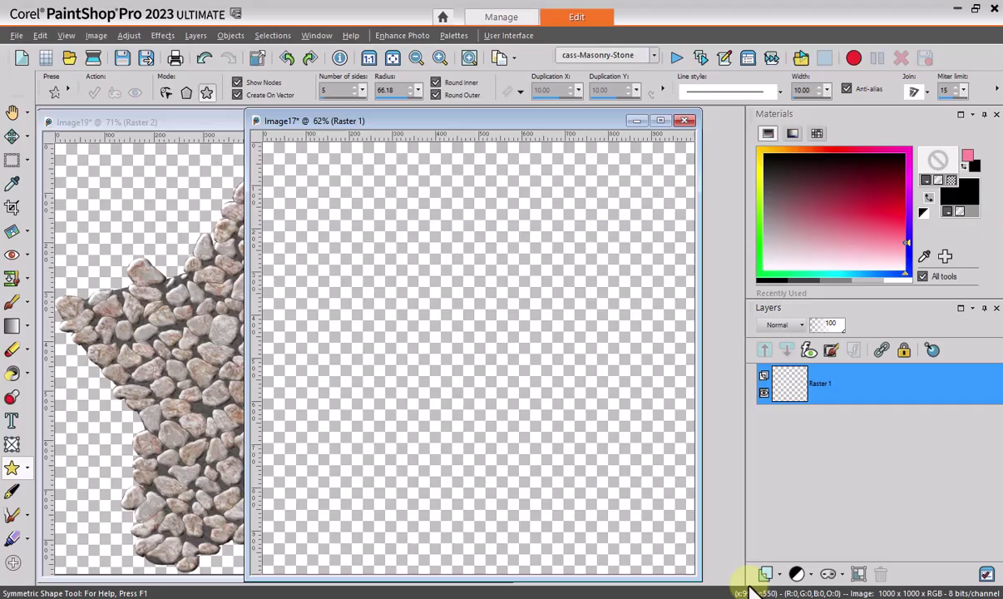
Step: Add the letter A as vector text in Arial Black, size 48 pixels, in the lower middle of the canvas
left_click(11, 420)
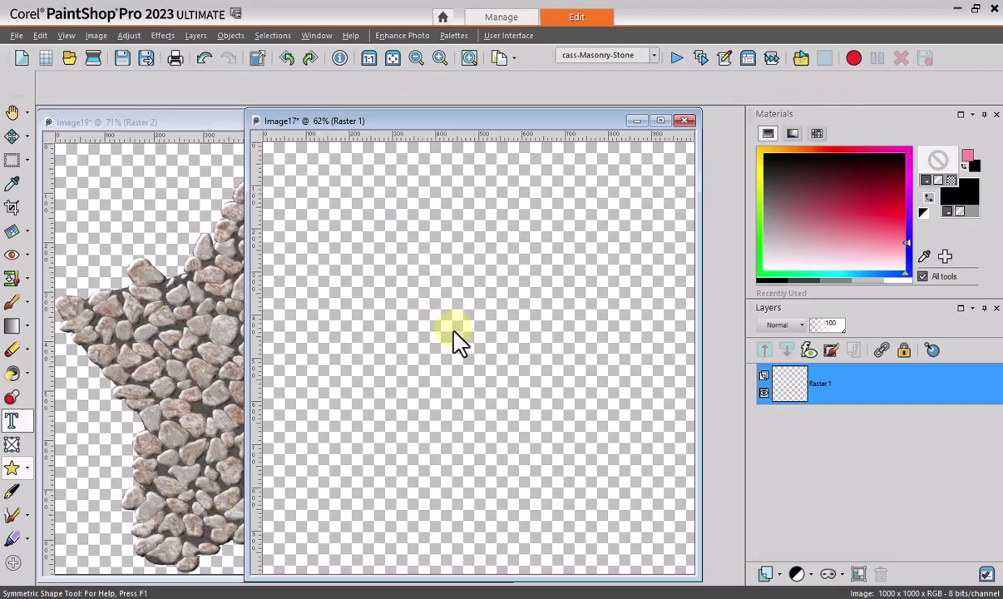
left_click(455, 490)
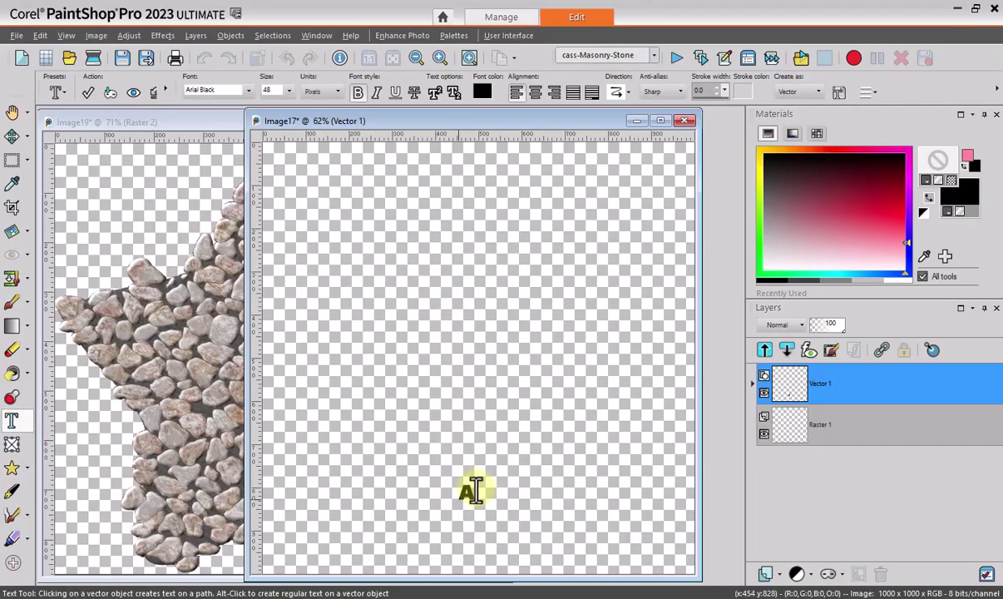
type("A")
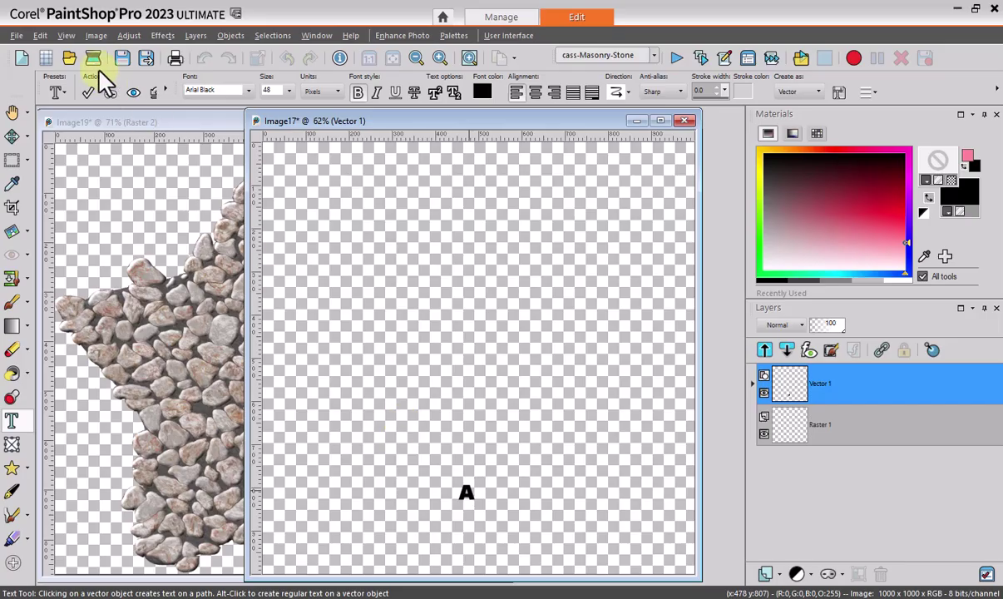
left_click(88, 92)
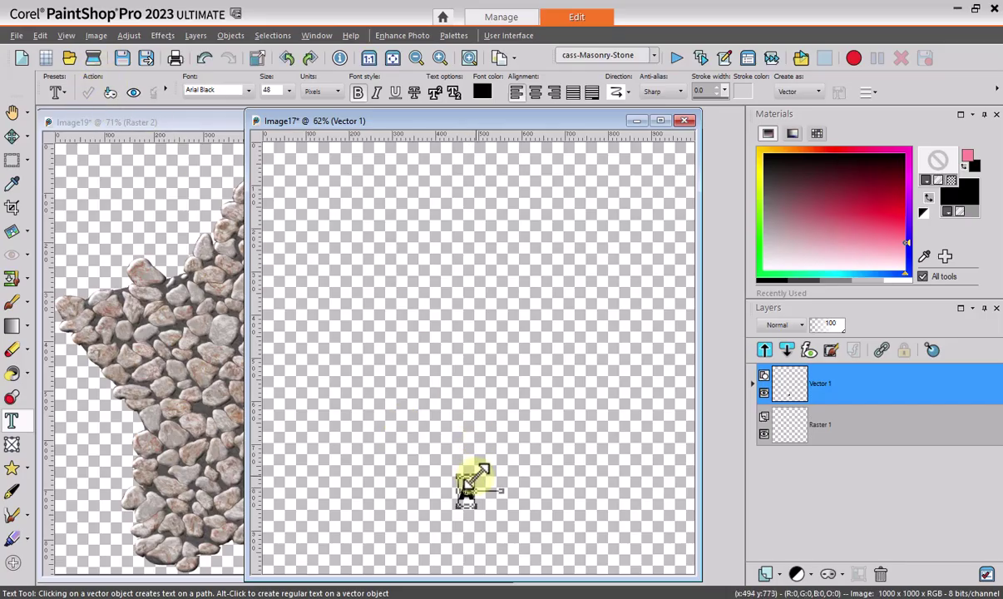
Step: Enlarge the letter A to fill most of the canvas and move it to the middle
left_click_drag(473, 480, 723, 98)
left_click_drag(458, 508, 264, 575)
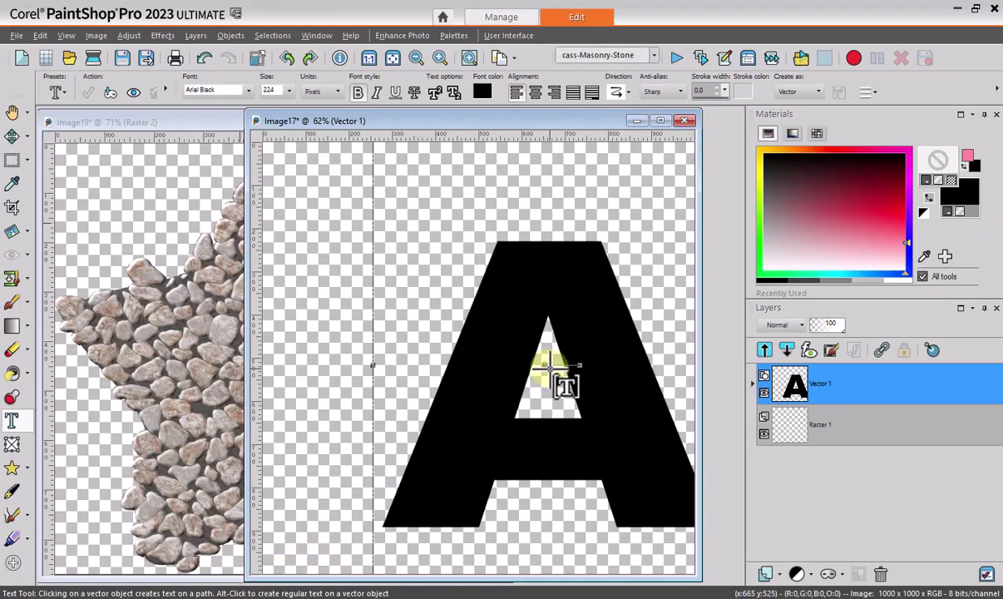
mouse_move(543, 359)
left_mouse_down()
mouse_move(472, 347)
mouse_move(488, 332)
left_mouse_up()
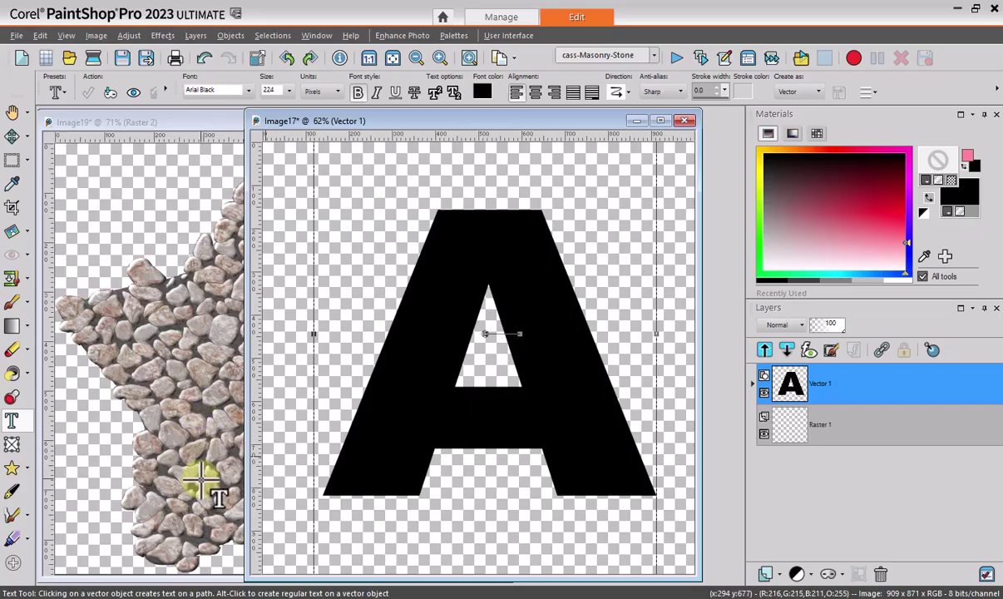
Step: Switch to cass-Masonry-Stone.pspscript in Notepad++ and set the Pattern and Color variables to 2
left_click(158, 598)
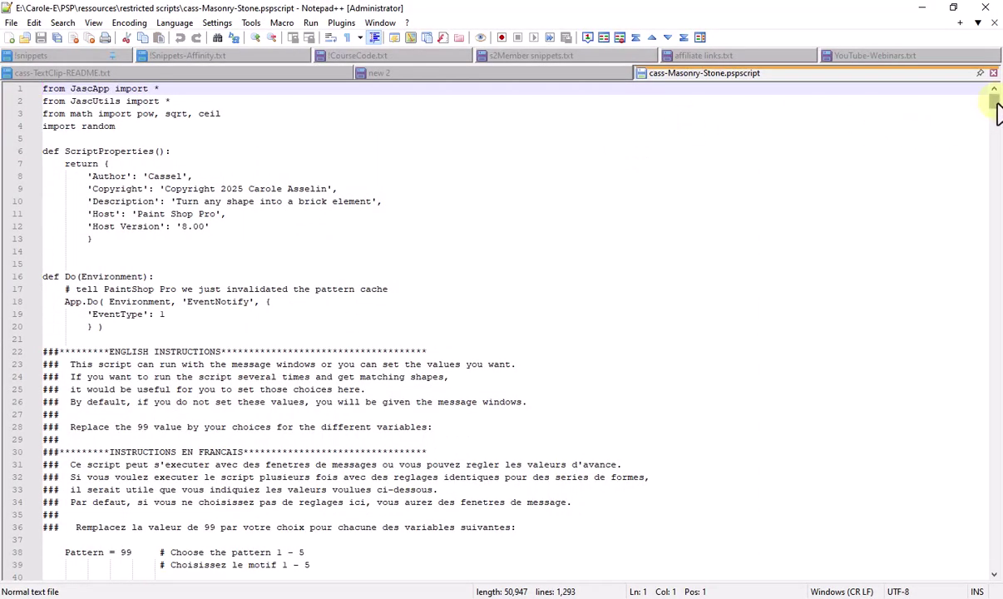
scroll(997, 108, "down", 5)
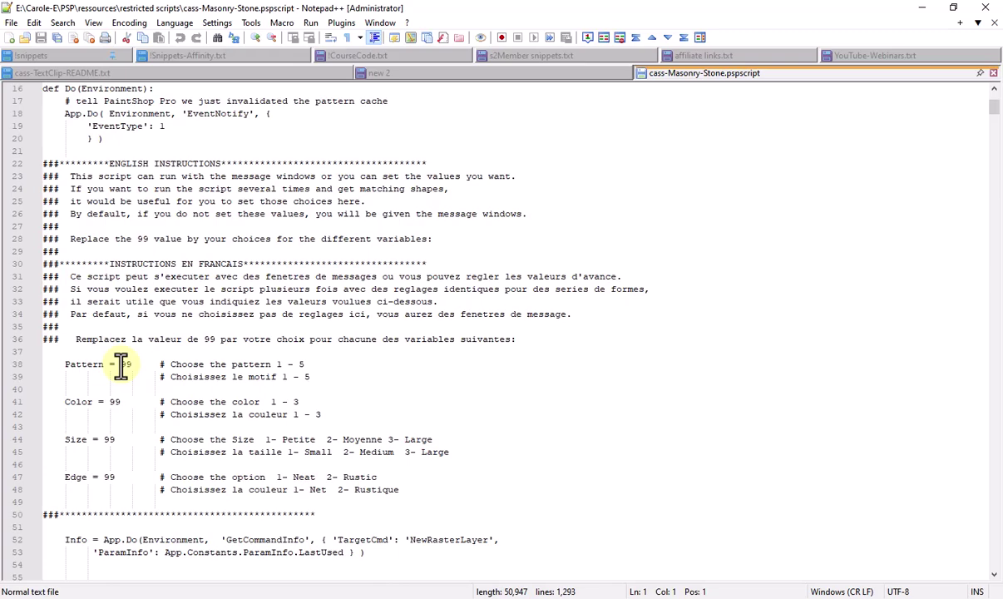
left_click(123, 363)
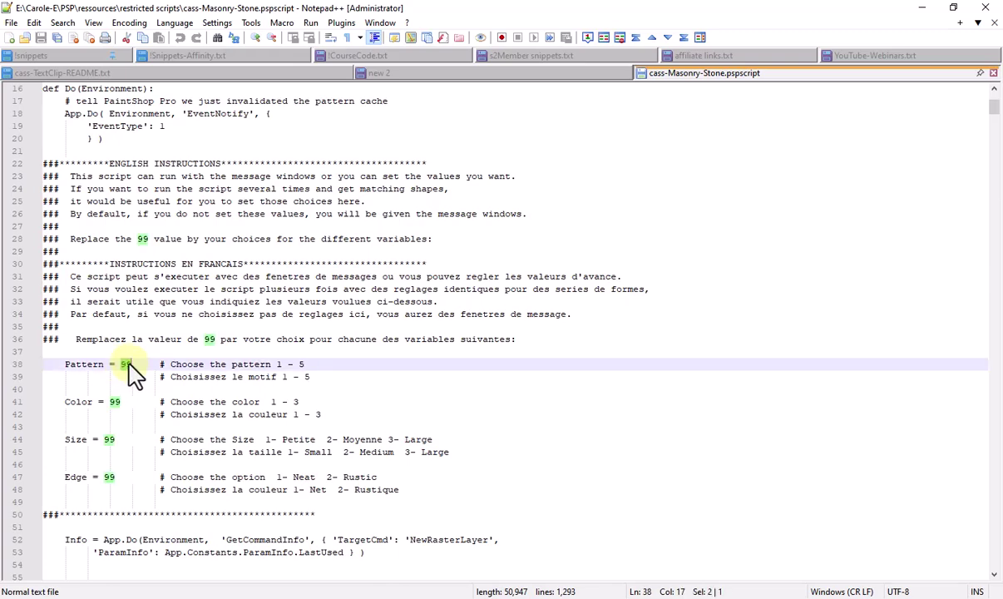
type("2")
left_click_drag(107, 402, 117, 402)
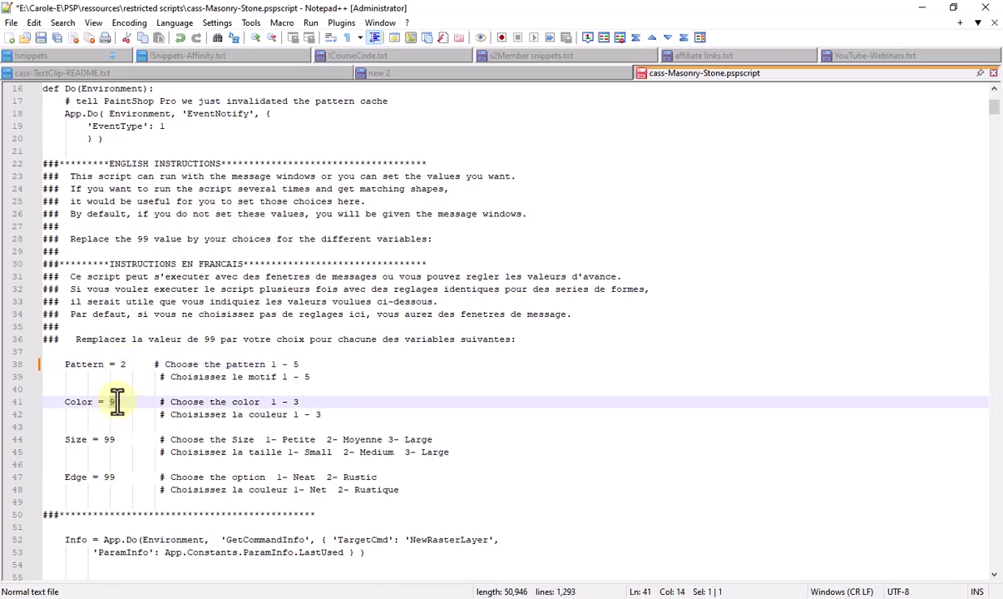
type("2")
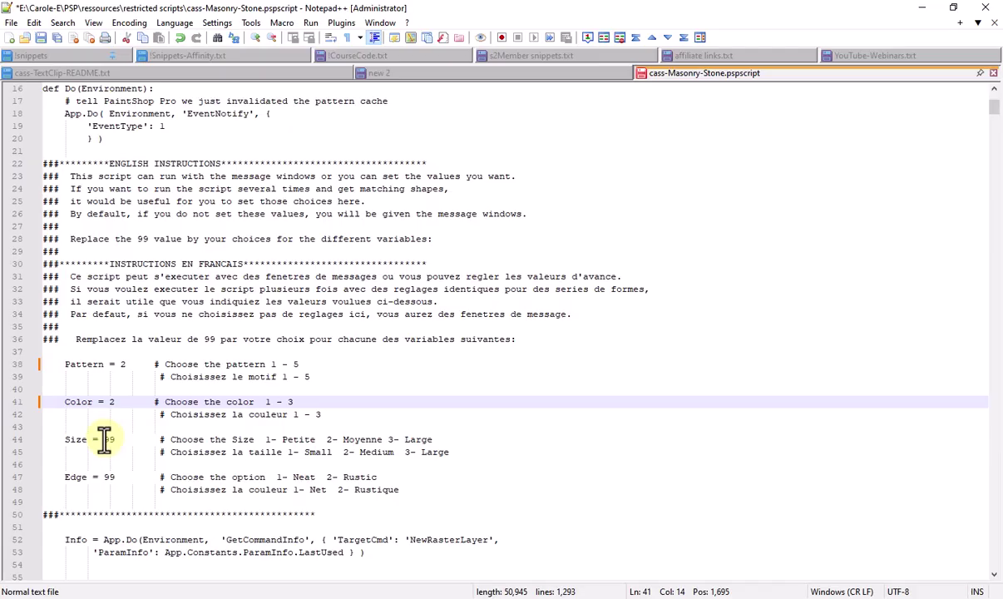
Step: Set the Size and Edge variables to 2 in cass-Masonry-Stone.pspscript and save the script
left_click_drag(104, 440, 114, 441)
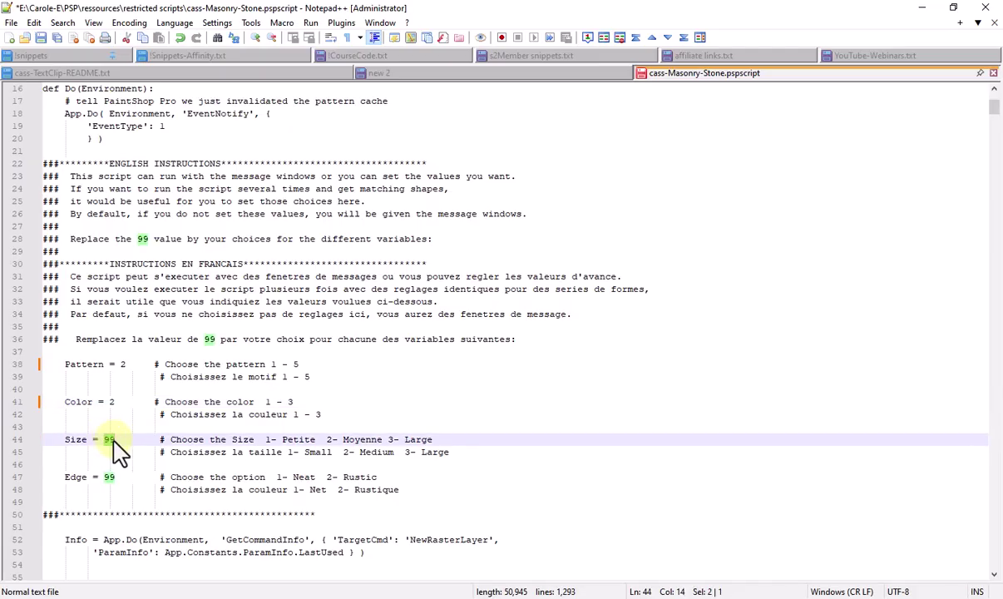
type("2")
left_click_drag(103, 479, 109, 476)
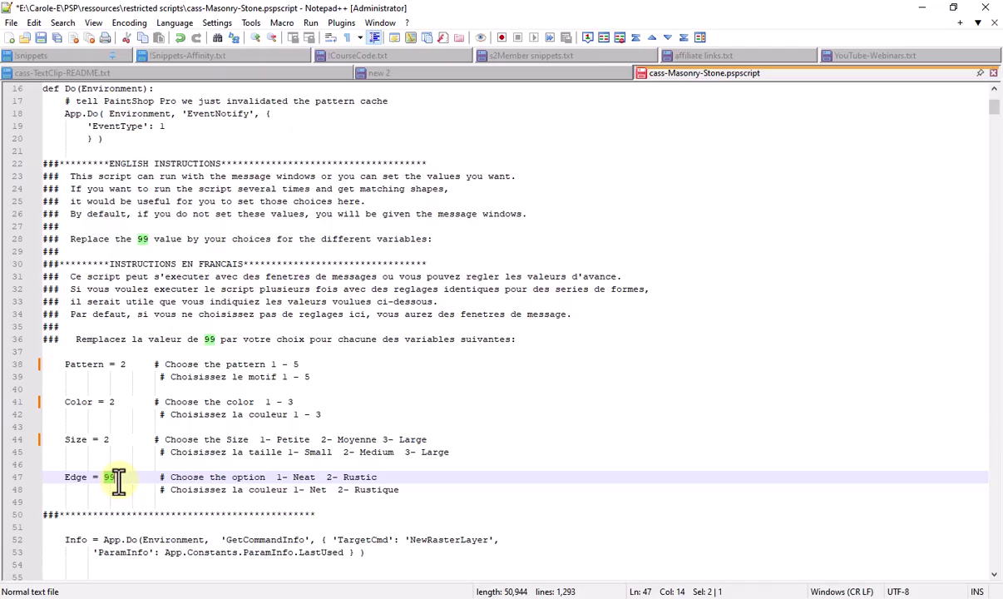
type("2")
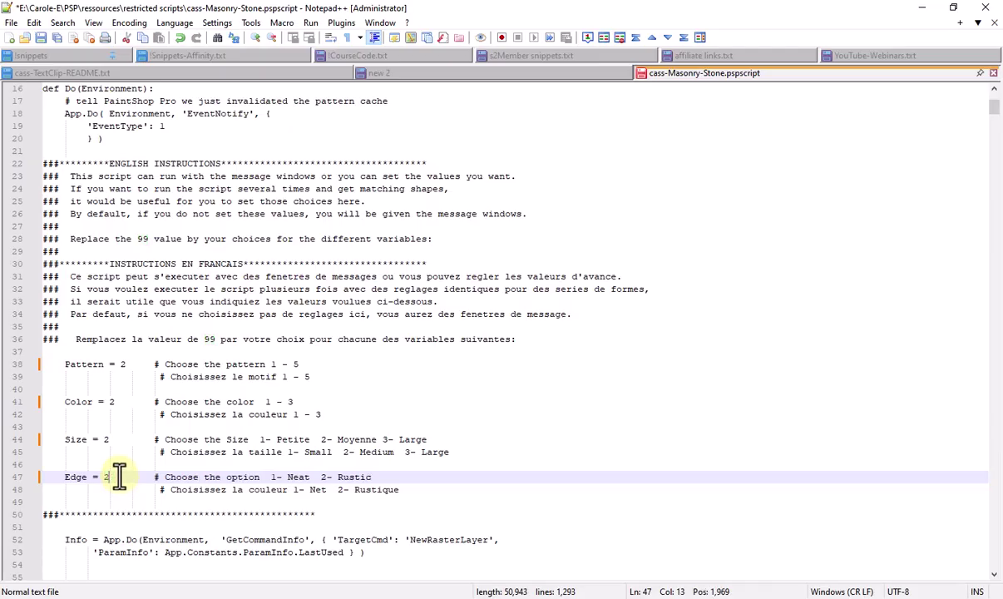
left_click(42, 38)
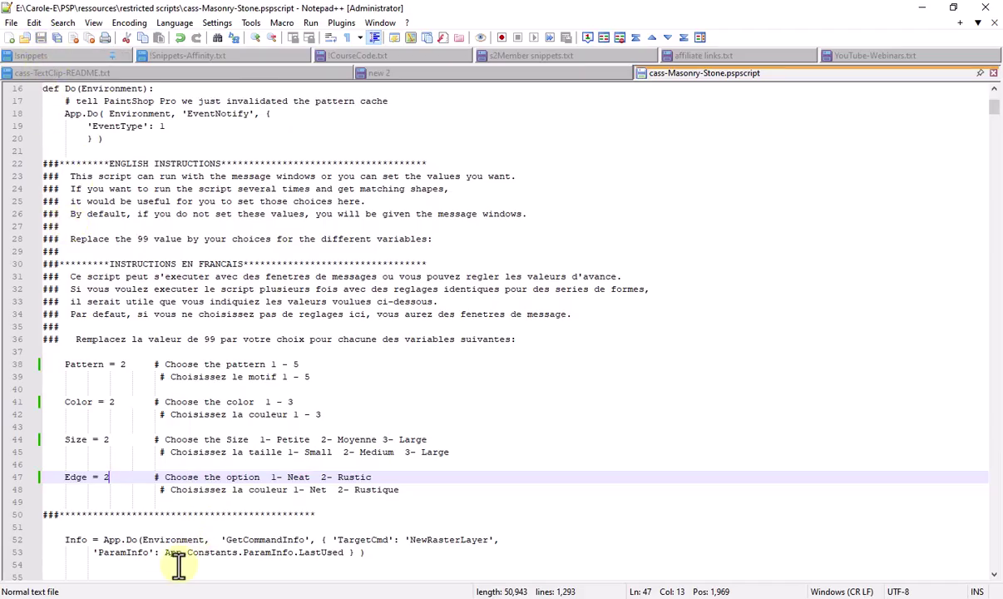
Step: Switch to the letter A image in PaintShop Pro, run cass-Masonry-Stone on it, and move the resulting stone letter aside
mouse_move(183, 591)
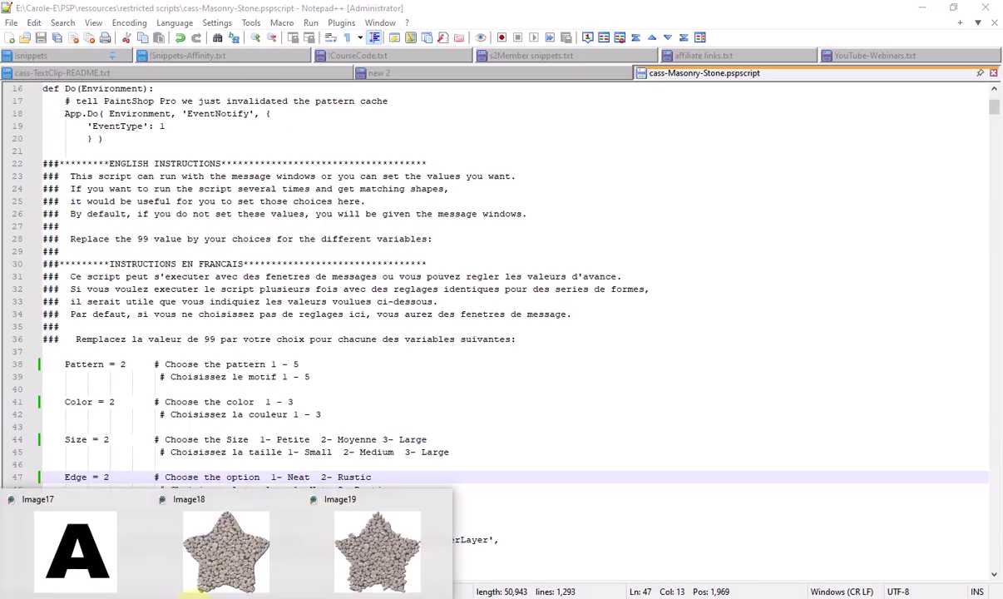
left_click(221, 567)
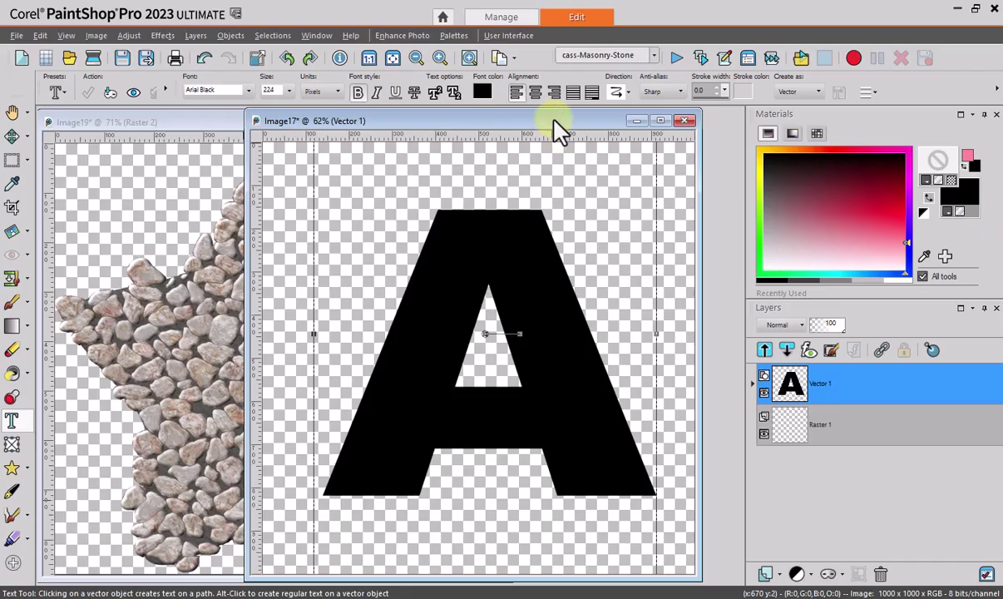
left_click_drag(555, 119, 553, 119)
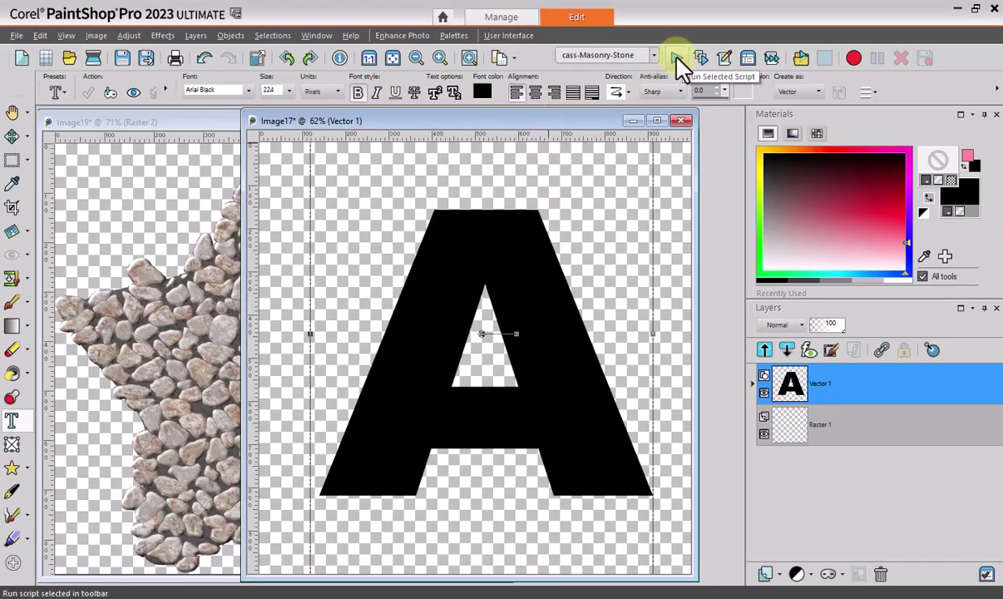
left_click(677, 57)
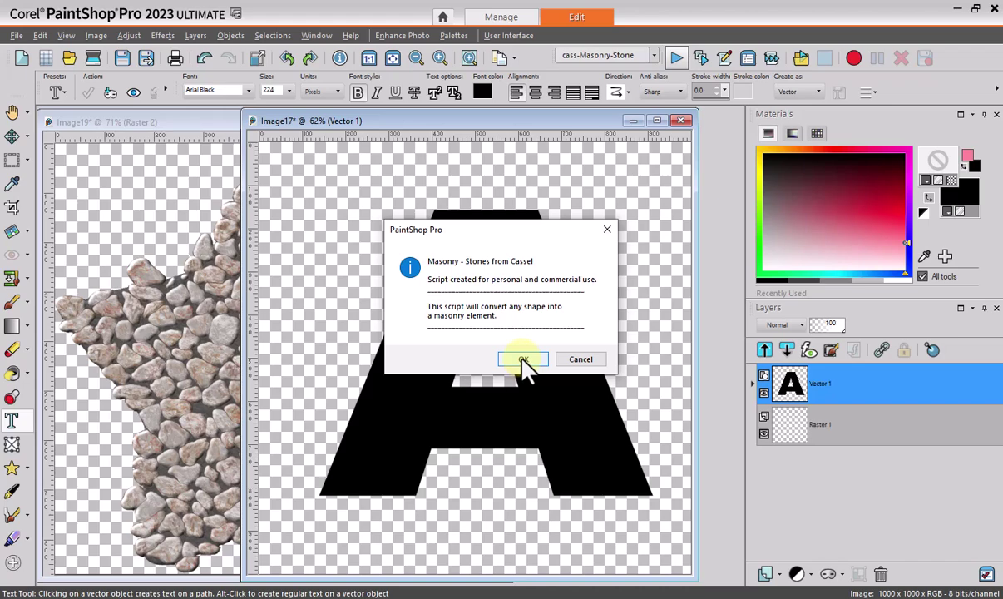
left_click(522, 361)
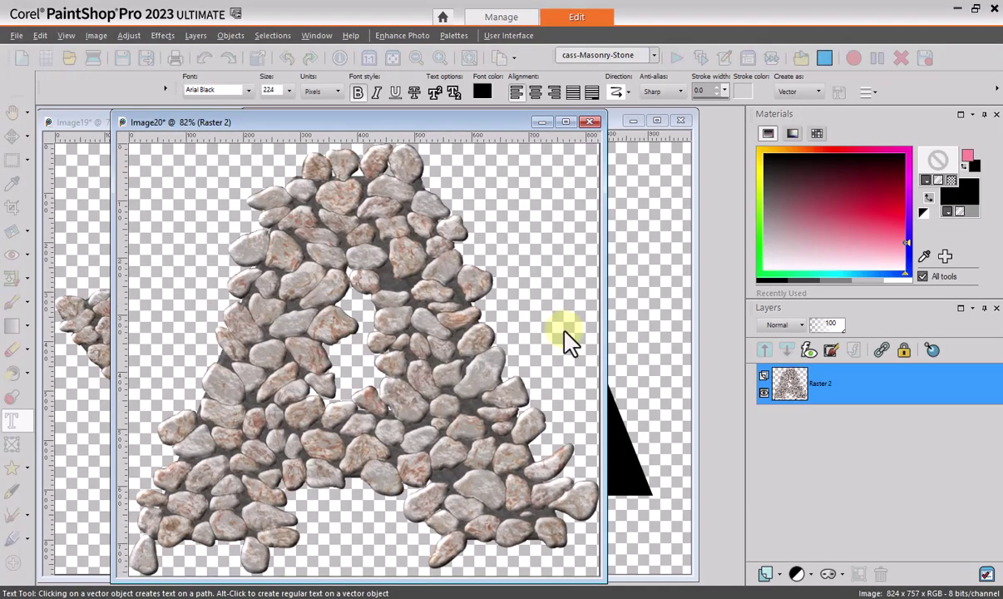
left_click(592, 355)
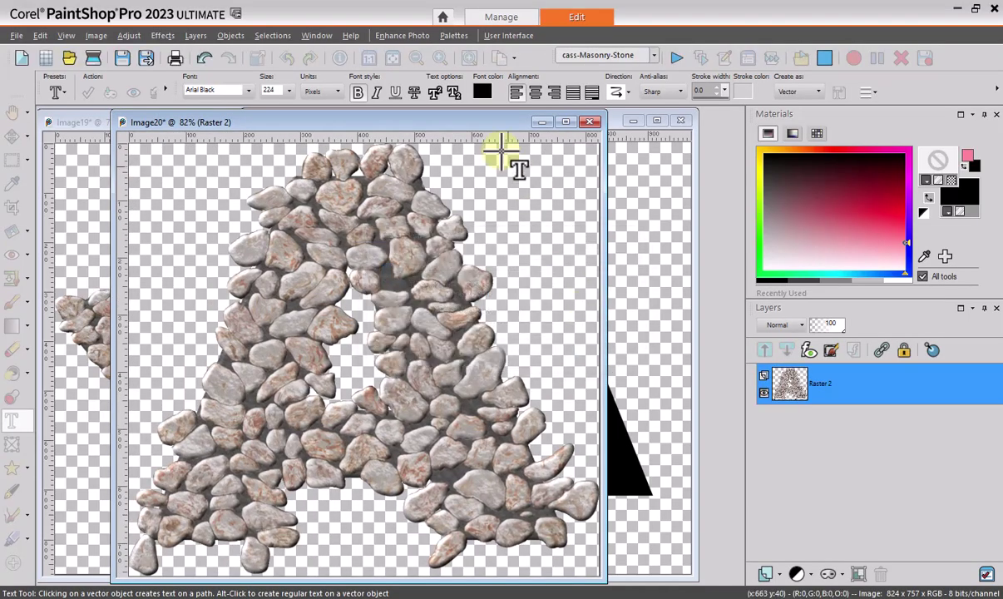
left_click_drag(493, 126, 413, 126)
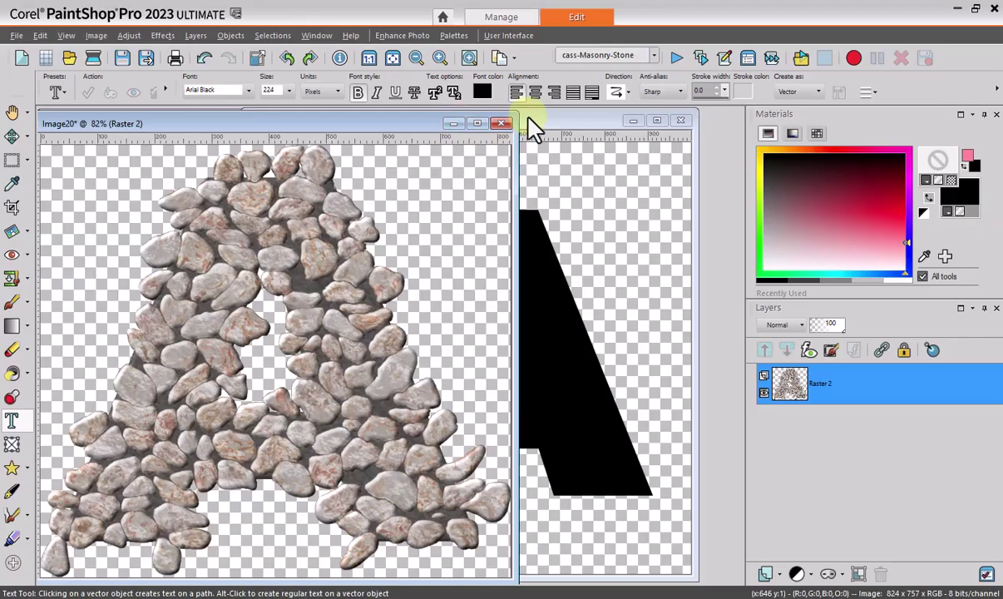
Step: Replace the vector letter A with B in the original image and apply the text edit
left_click(532, 128)
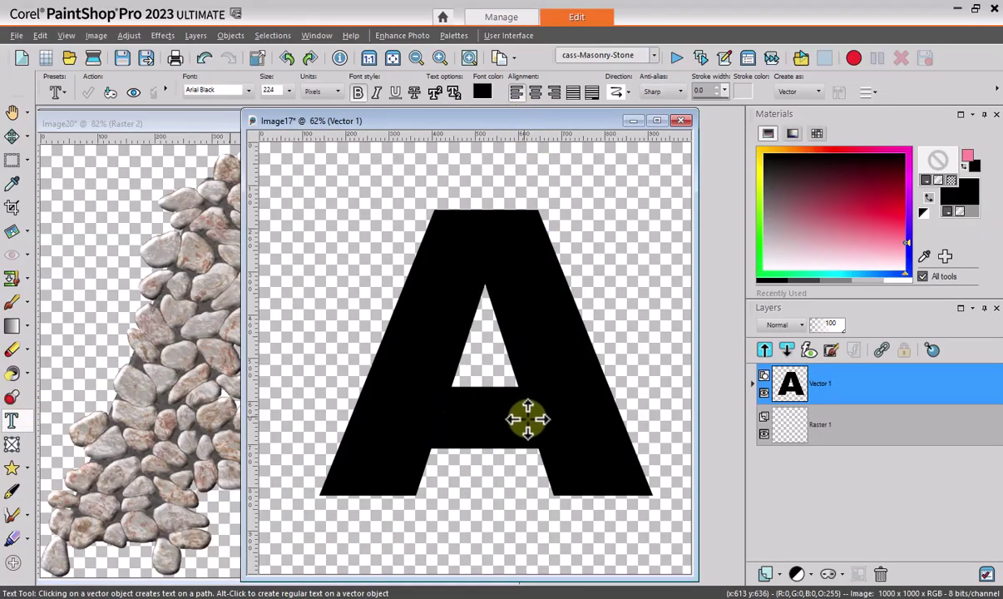
left_click(475, 420)
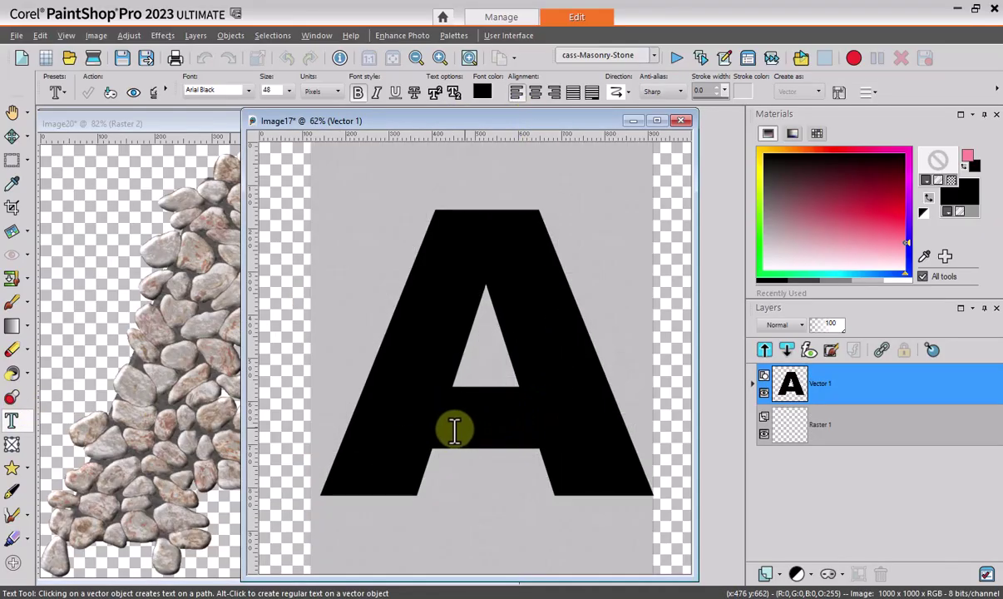
type("B")
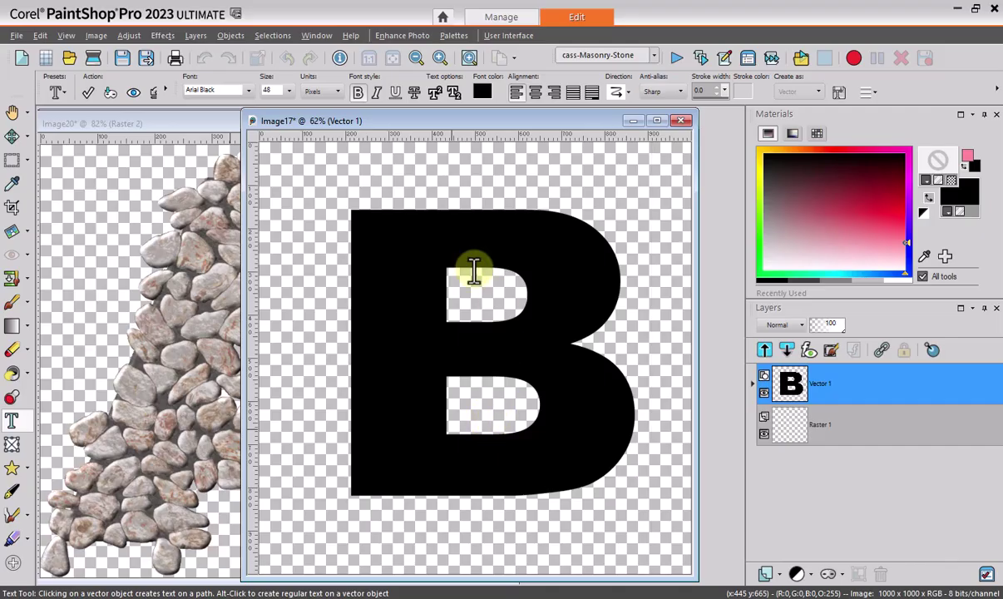
left_click(89, 94)
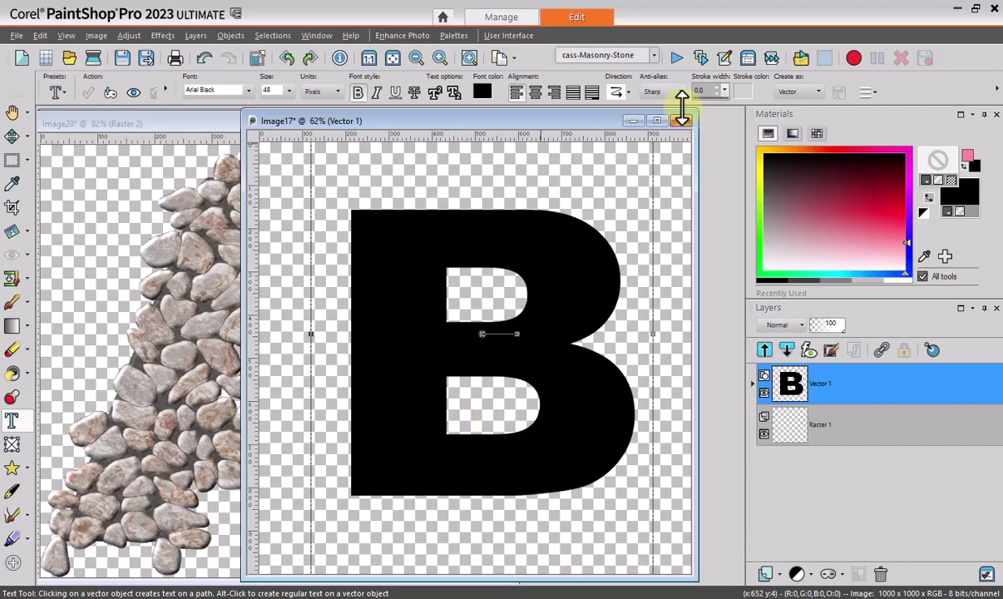
Step: Run the cass-Masonry-Stone script on the letter B and move the resulting stone letter image aside
left_click(676, 58)
left_click(524, 358)
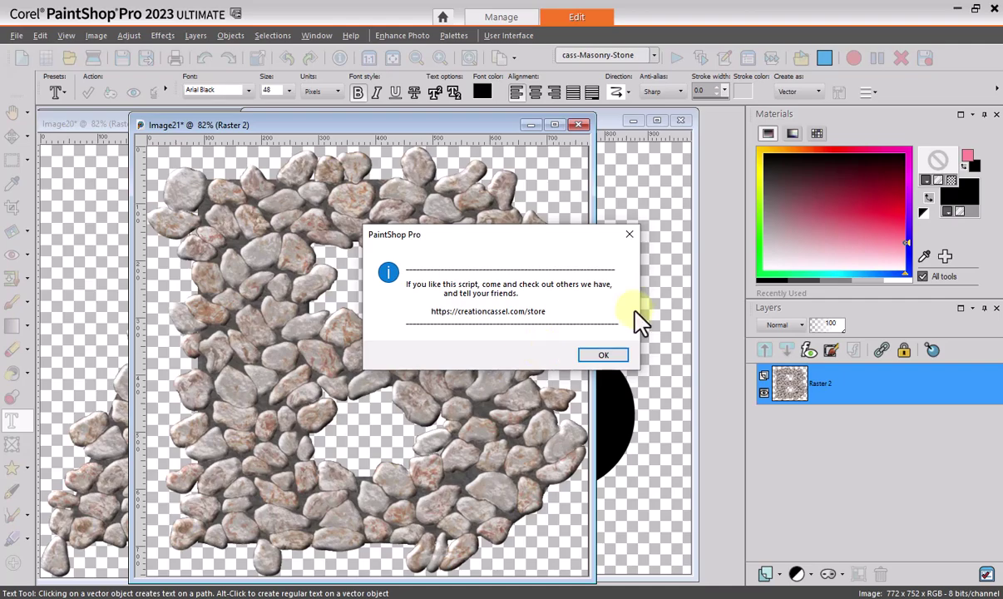
left_click(602, 355)
left_click_drag(506, 126, 365, 140)
Step: Replace the vector letter B with C in the original image and apply the text edit
left_click(531, 123)
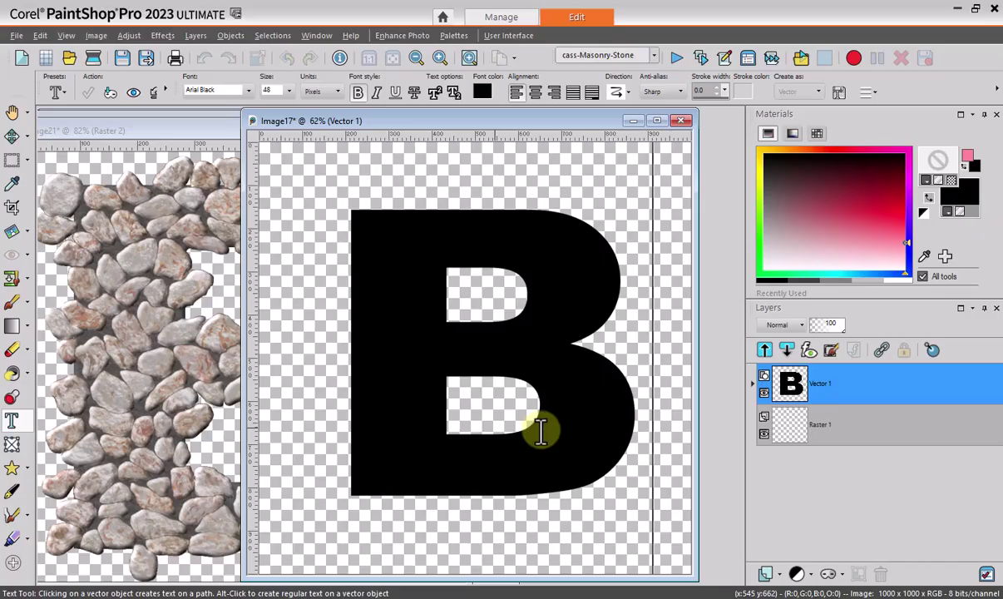
key("BackSpace")
type("C")
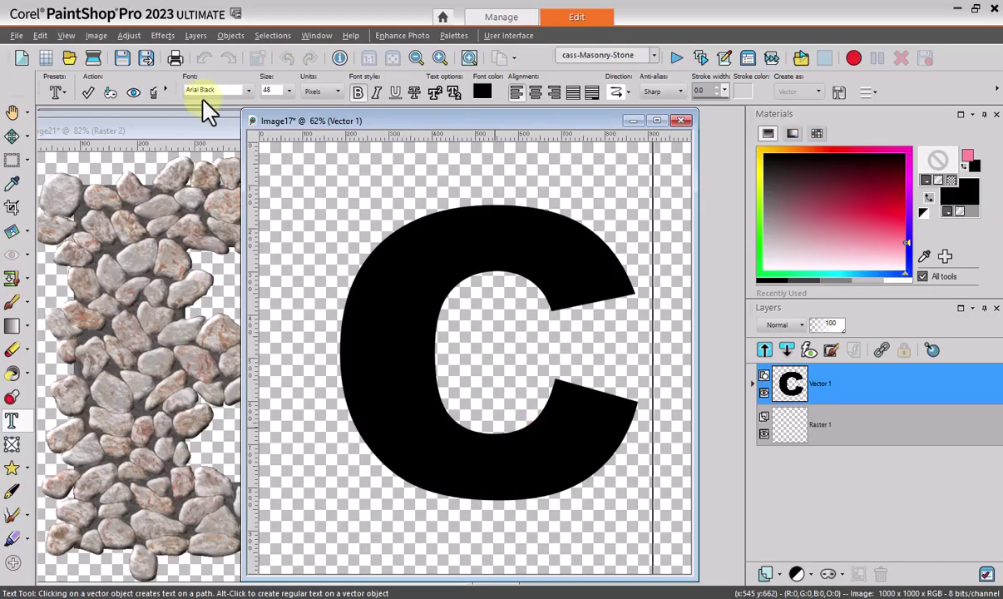
left_click(83, 90)
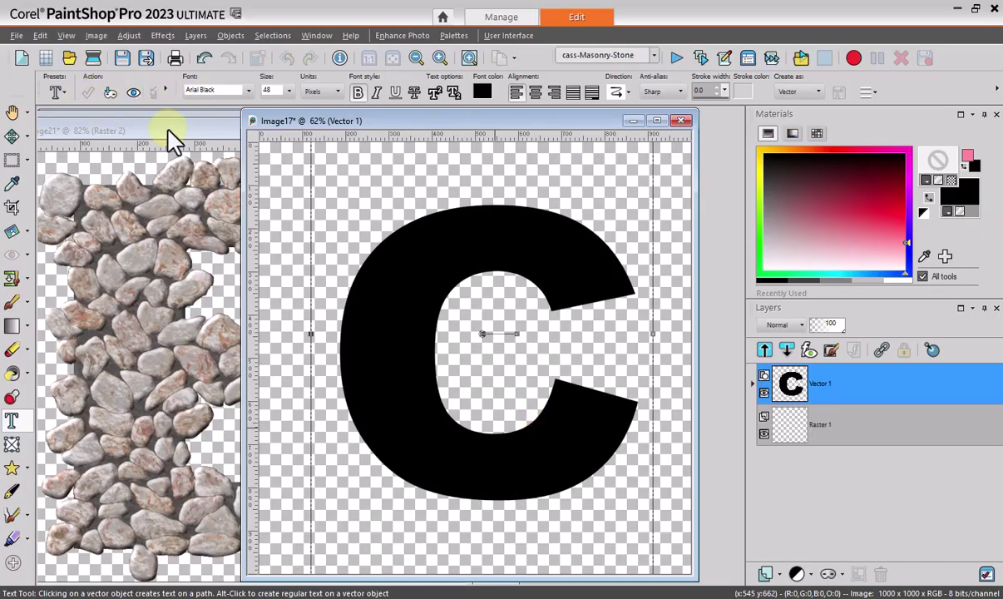
Step: Run the cass-Masonry-Stone script on the letter C and dismiss its closing message
left_click(676, 56)
left_click(525, 360)
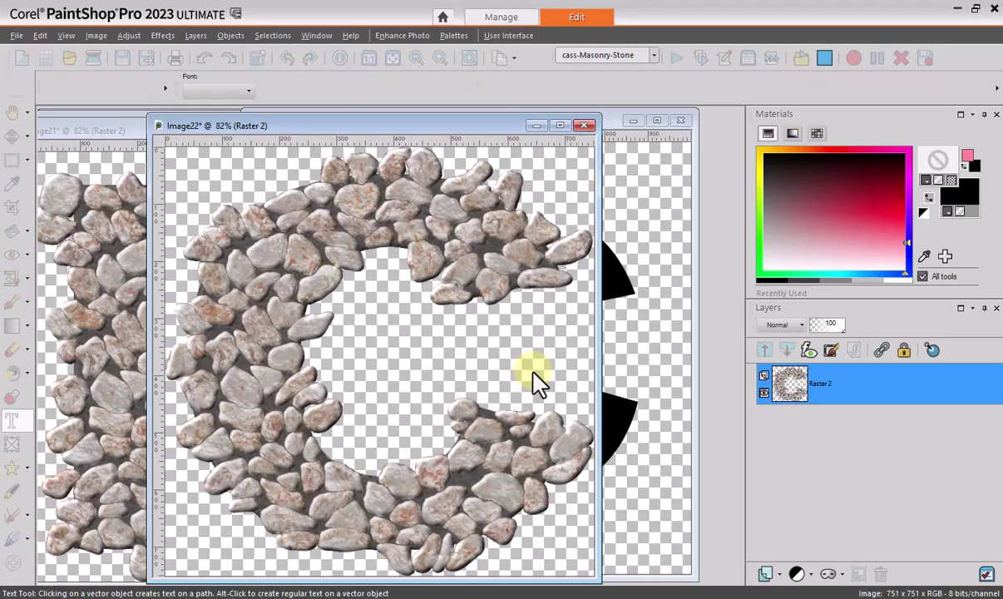
left_click(602, 356)
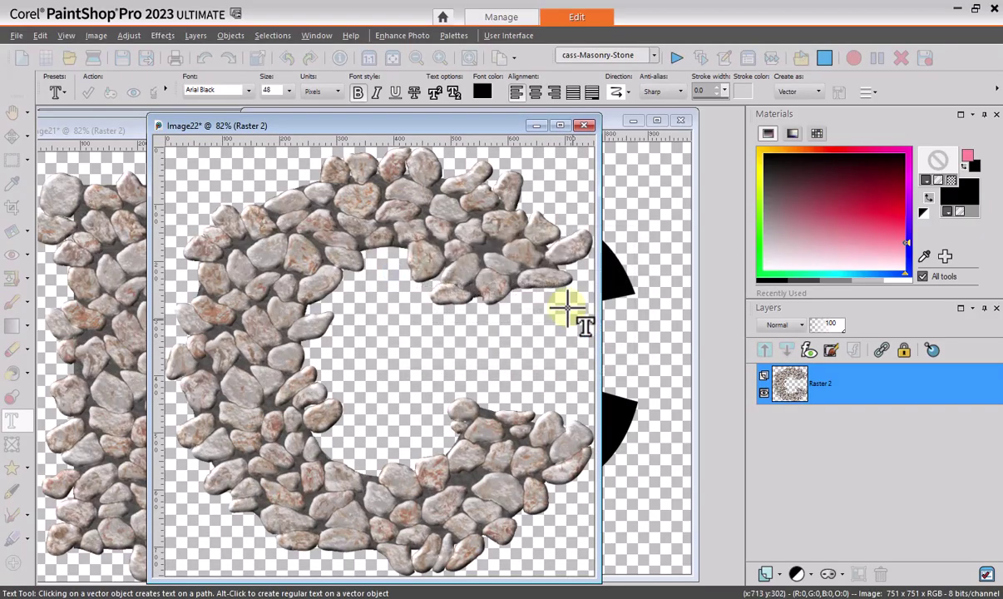
Step: Arrange the image windows so the stone letters A, B and C sit in order across the workspace
left_click_drag(470, 133, 621, 123)
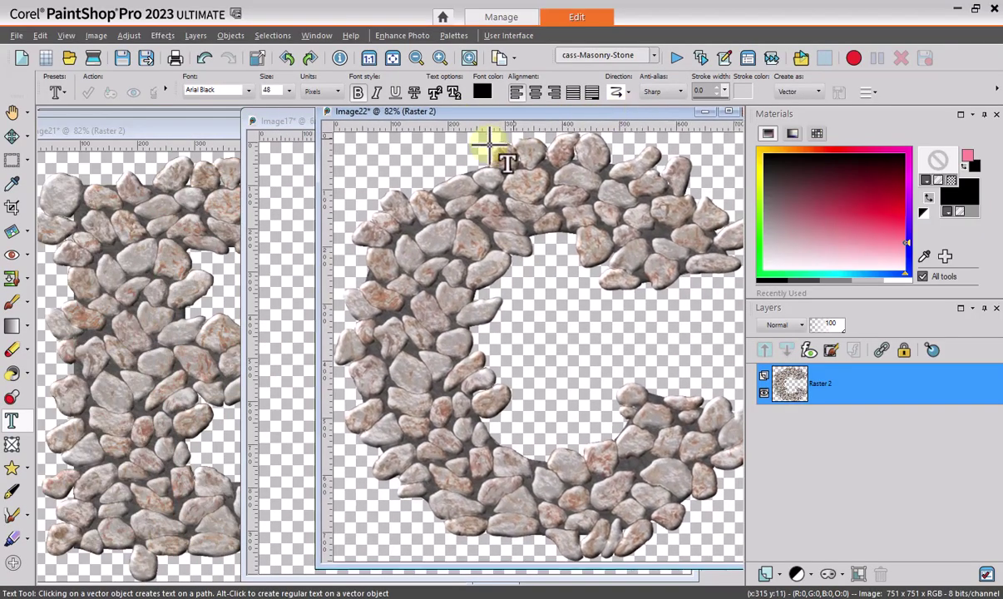
left_click(223, 138)
left_click_drag(314, 139, 482, 135)
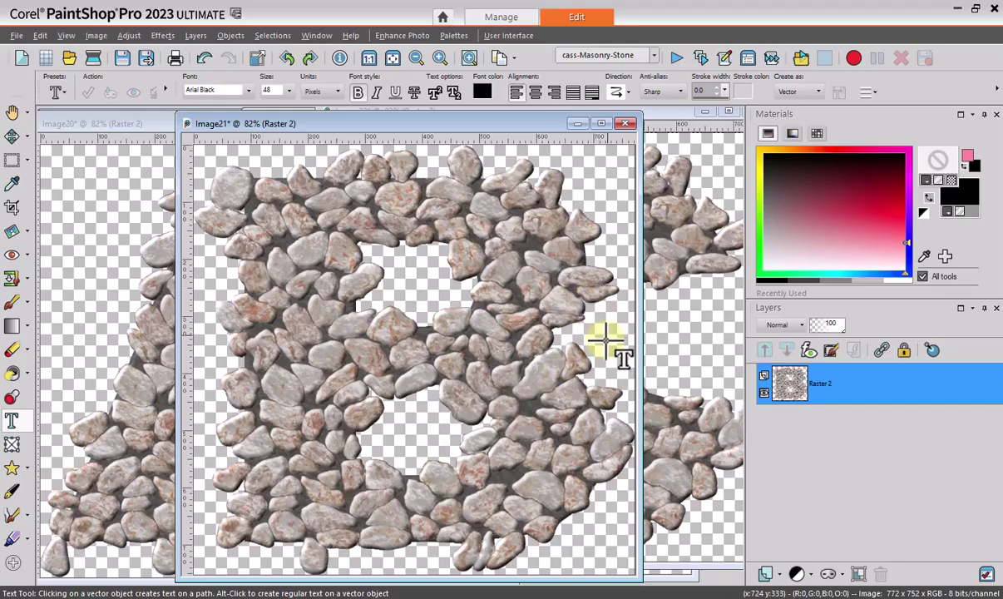
Step: In Notepad++, reset the script's Pattern, Color, Size and Edge variables to 99, save it, and return to the stone letters in PaintShop Pro
left_click(164, 597)
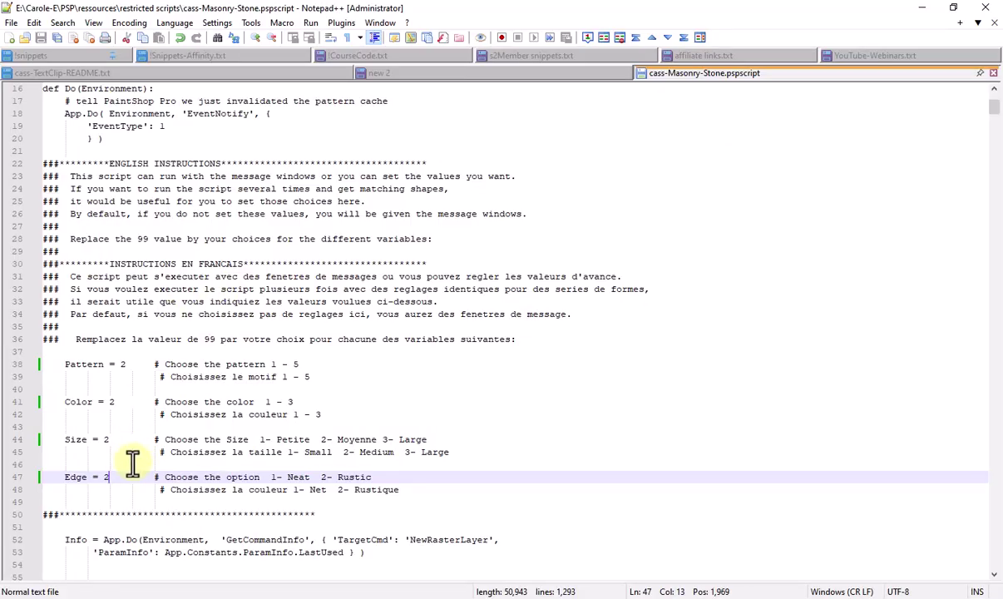
double_click(122, 364)
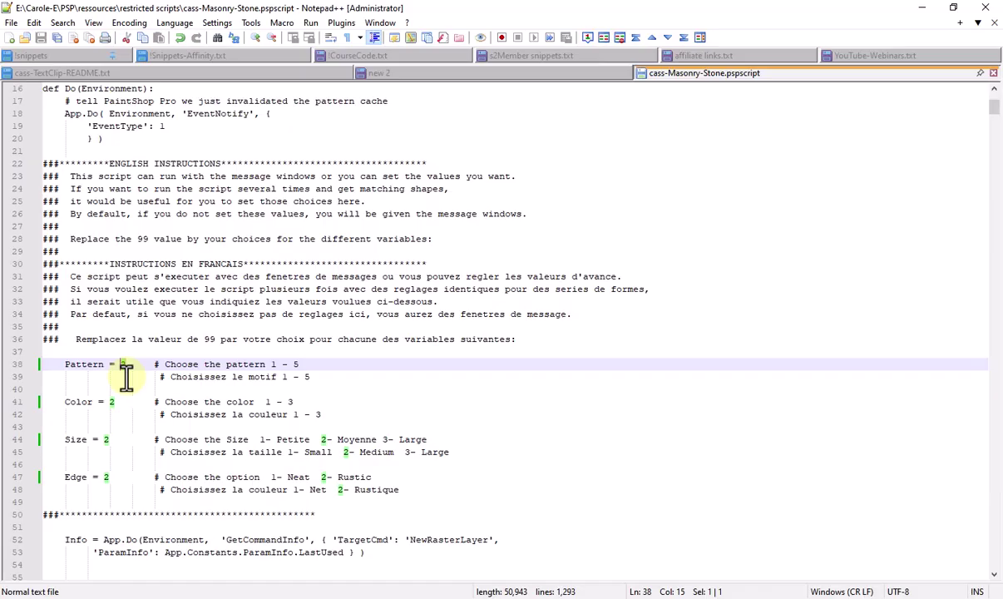
type("99")
left_click(108, 403)
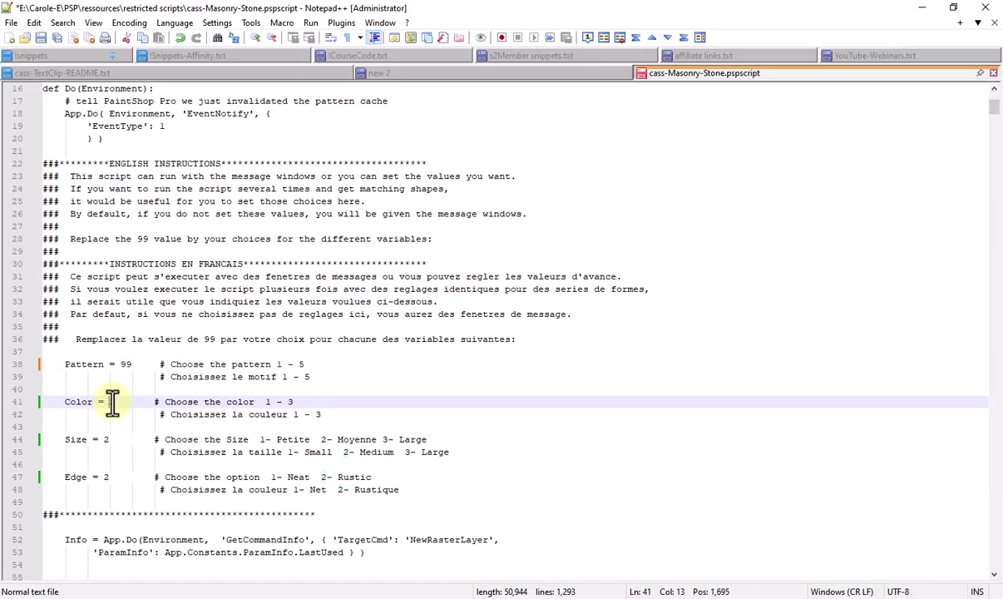
type("99")
double_click(105, 440)
type("99")
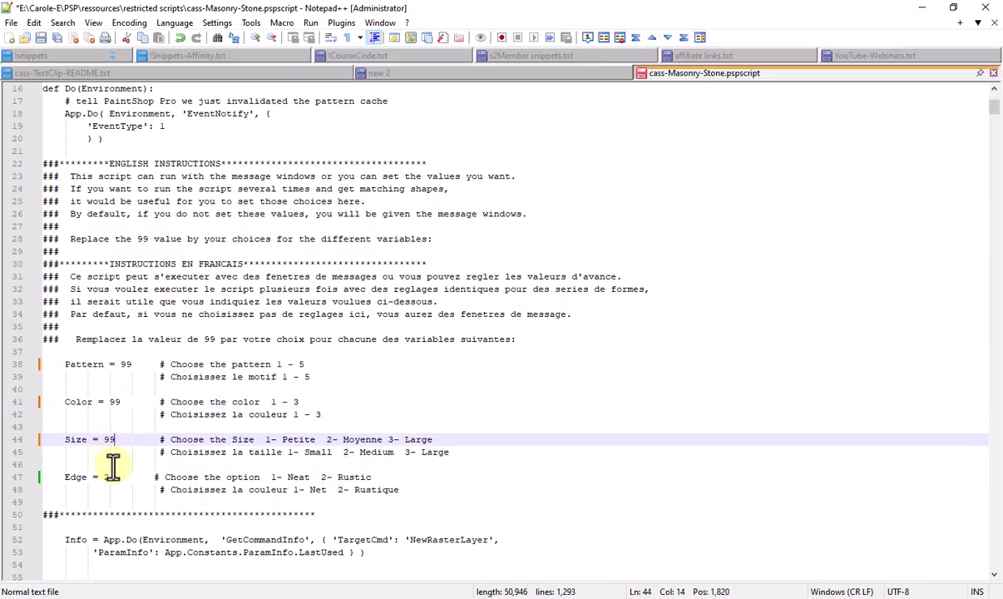
left_click(106, 476)
type("99")
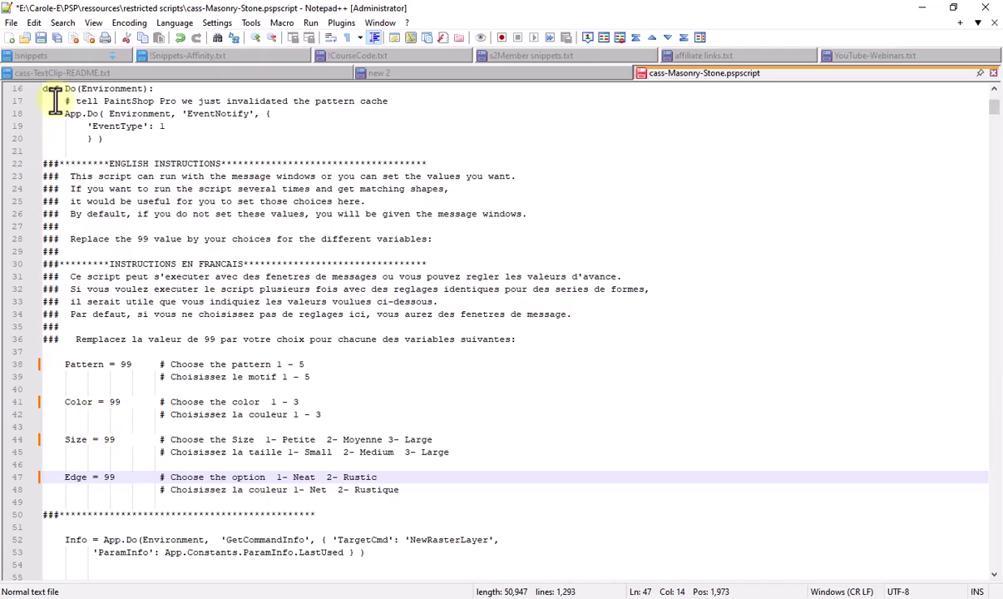
left_click(40, 38)
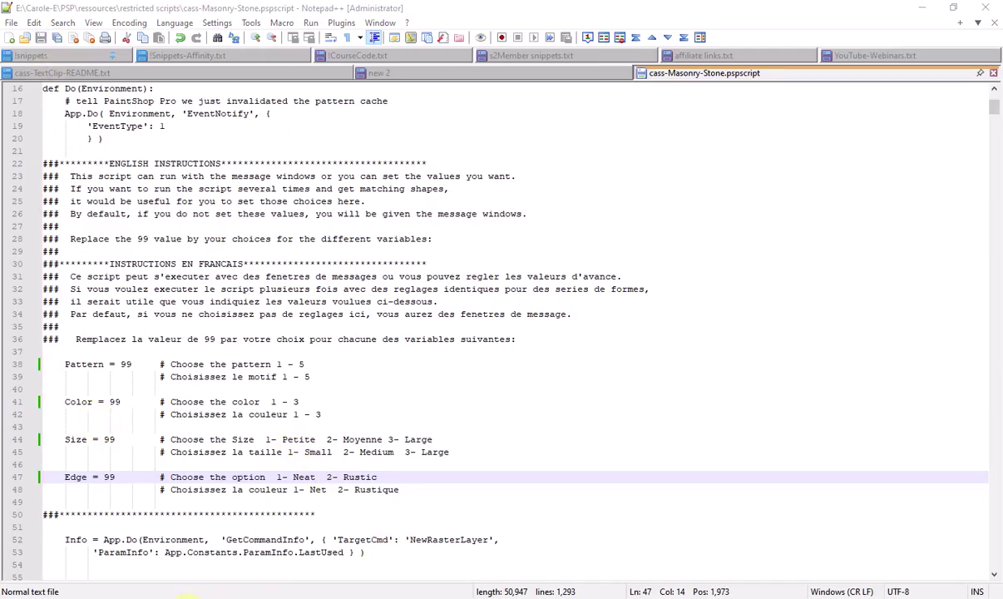
mouse_move(212, 591)
left_click(560, 537)
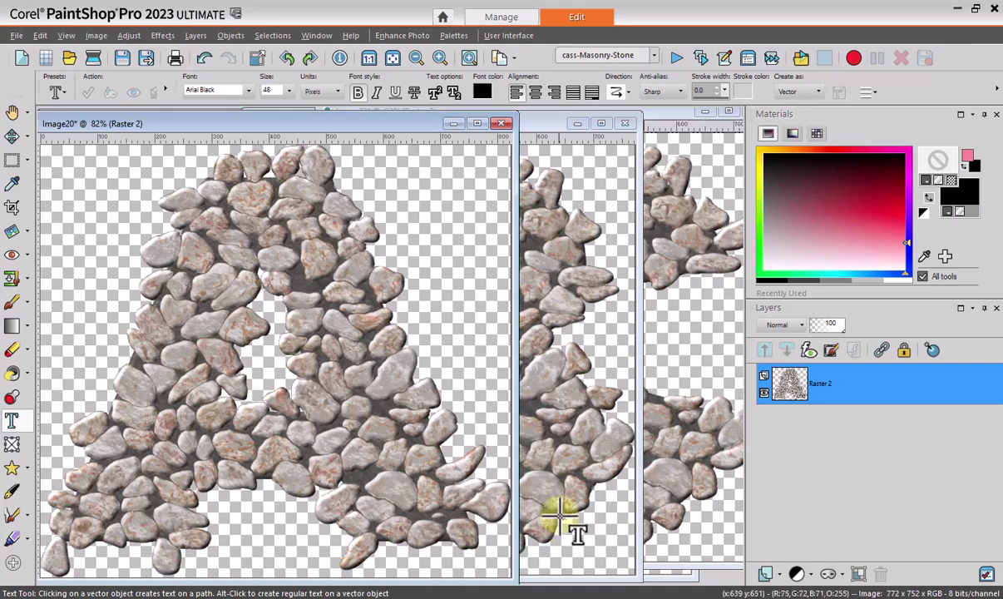